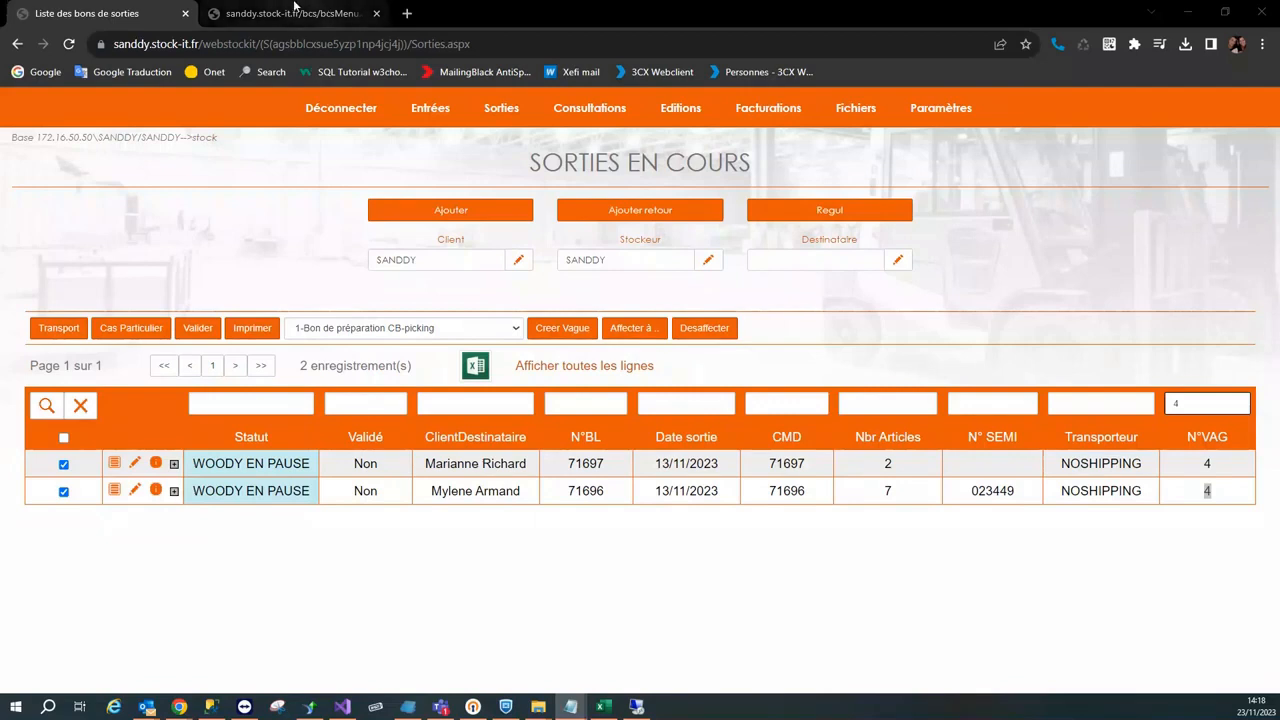
pyautogui.click(310, 22)
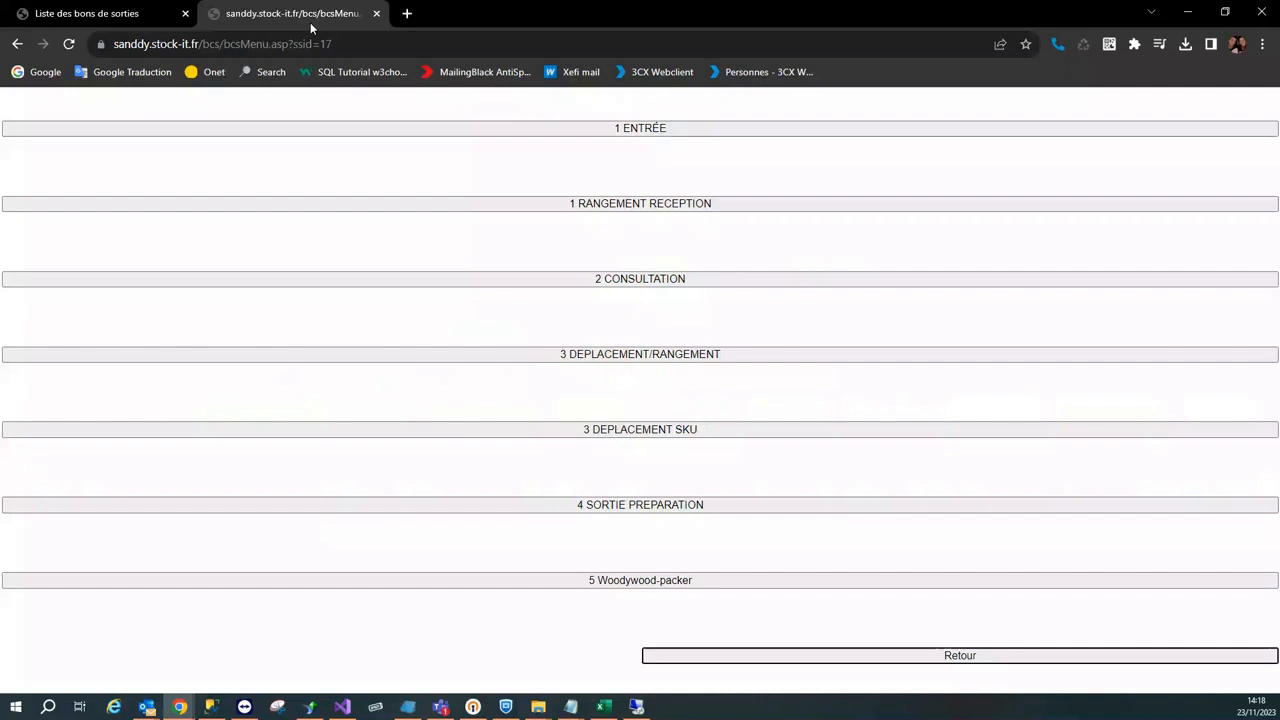
pyautogui.click(127, 14)
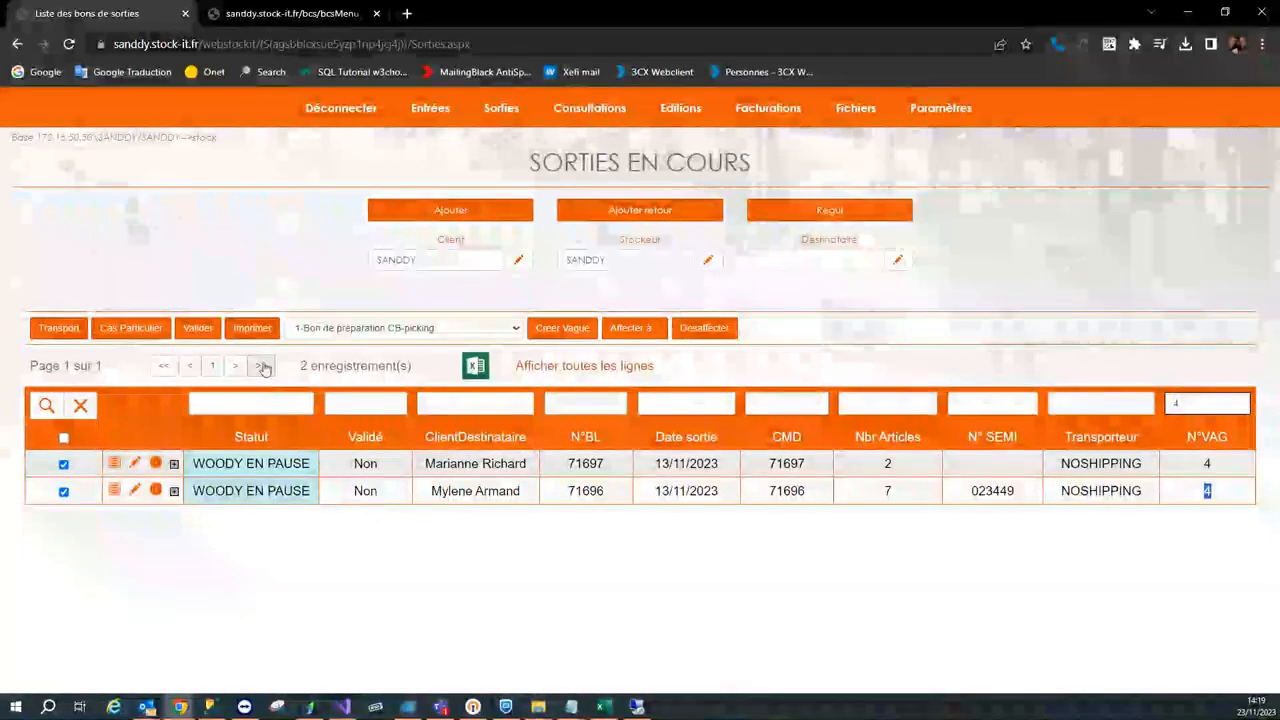
# Step: Sign out of the expired session and log back in with the user name stock and the account password
pyautogui.click(676, 112)
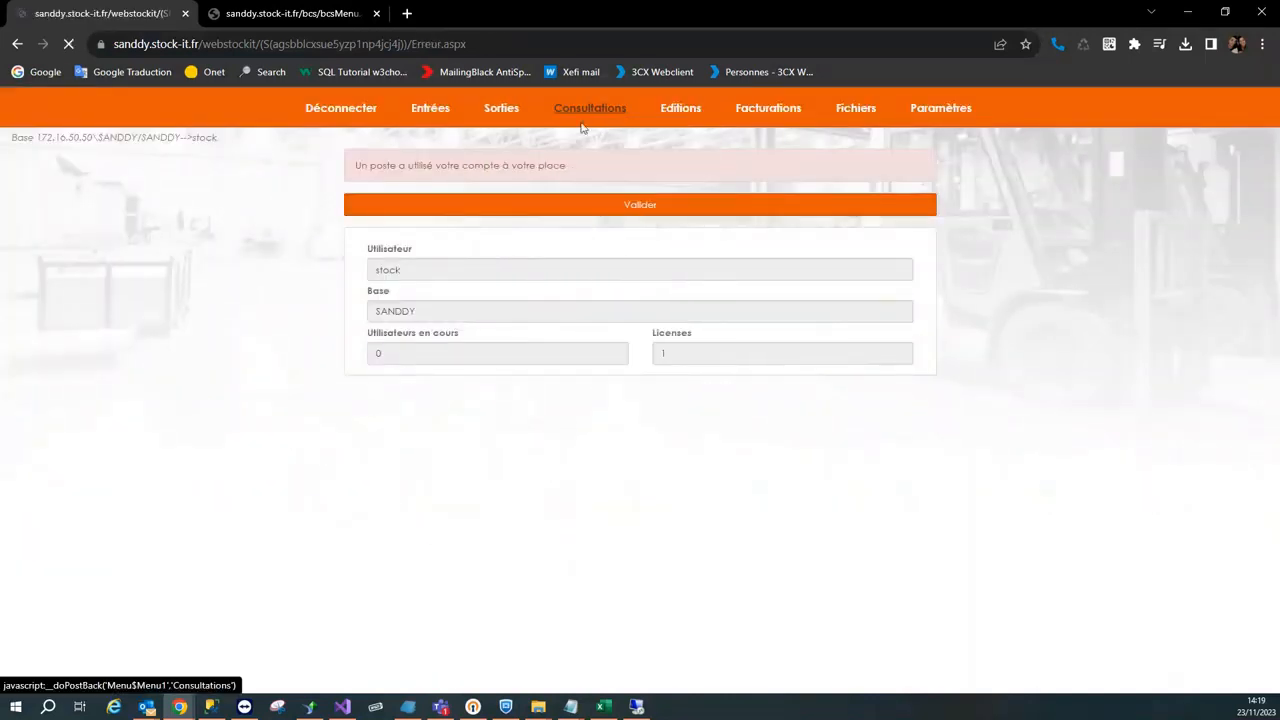
pyautogui.click(343, 107)
pyautogui.click(570, 348)
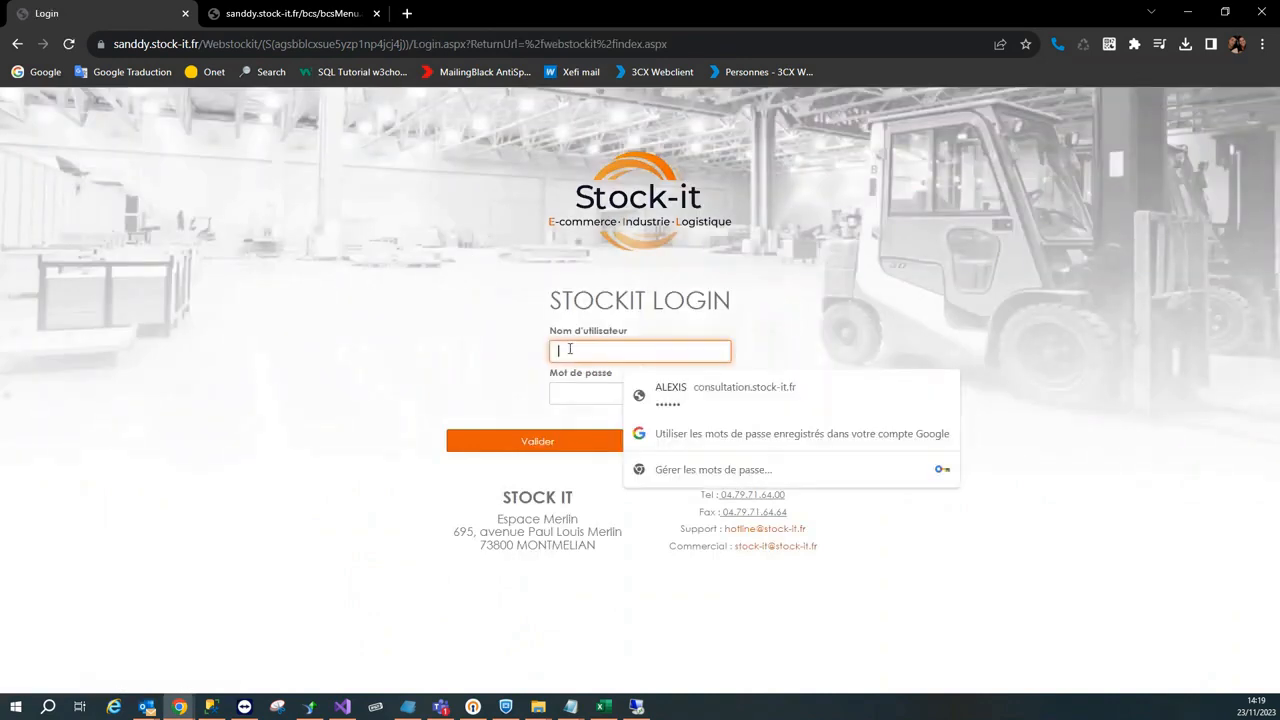
pyautogui.write('stock')
pyautogui.press('Tab')
pyautogui.write('•••••')
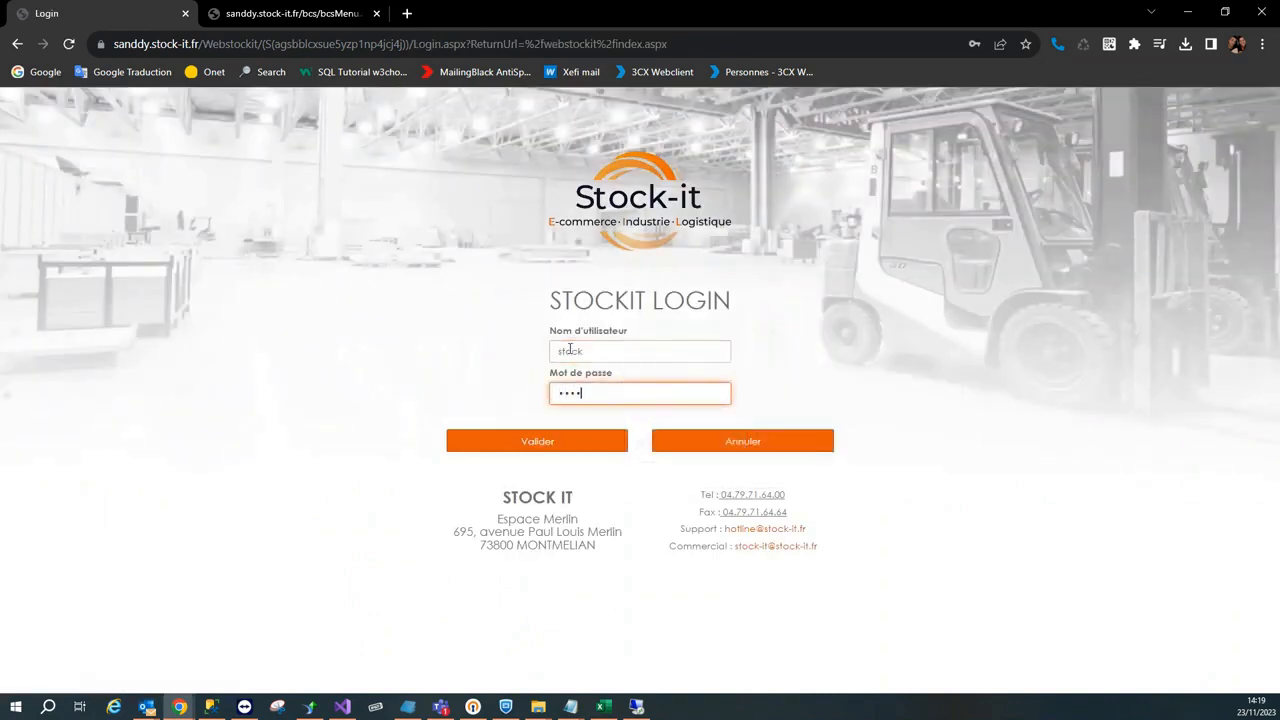
pyautogui.press('Return')
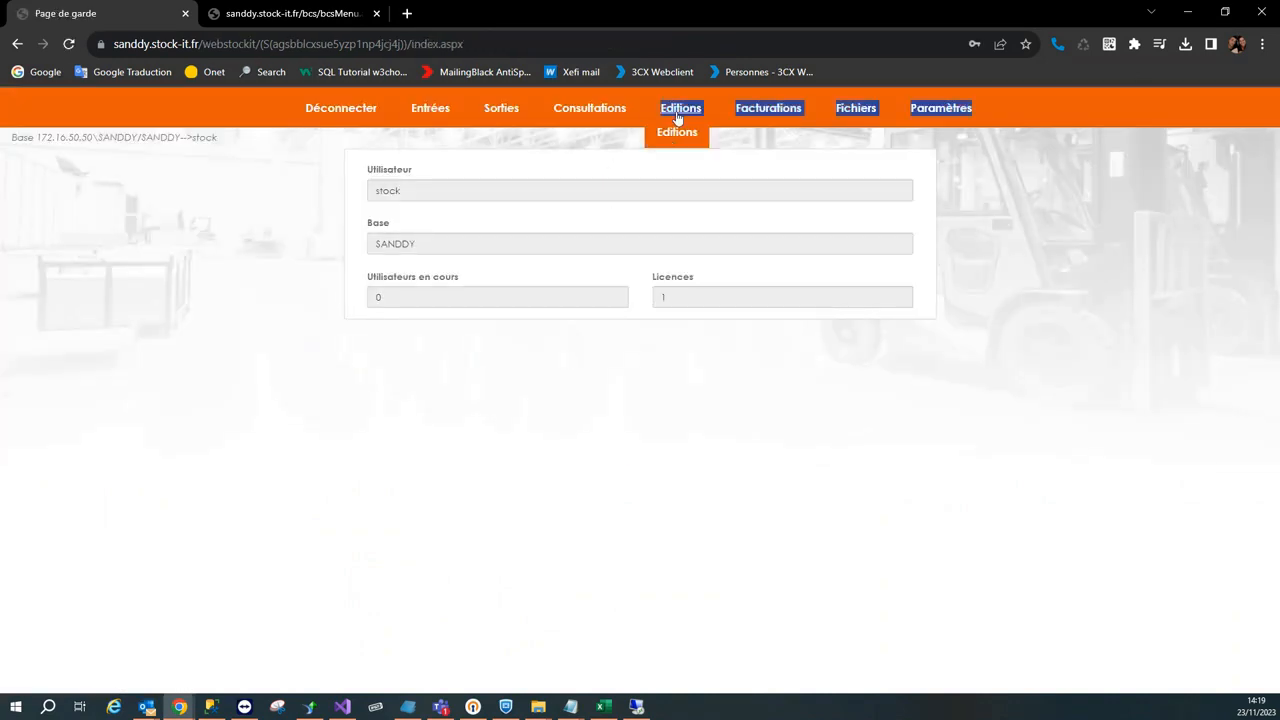
pyautogui.click(677, 128)
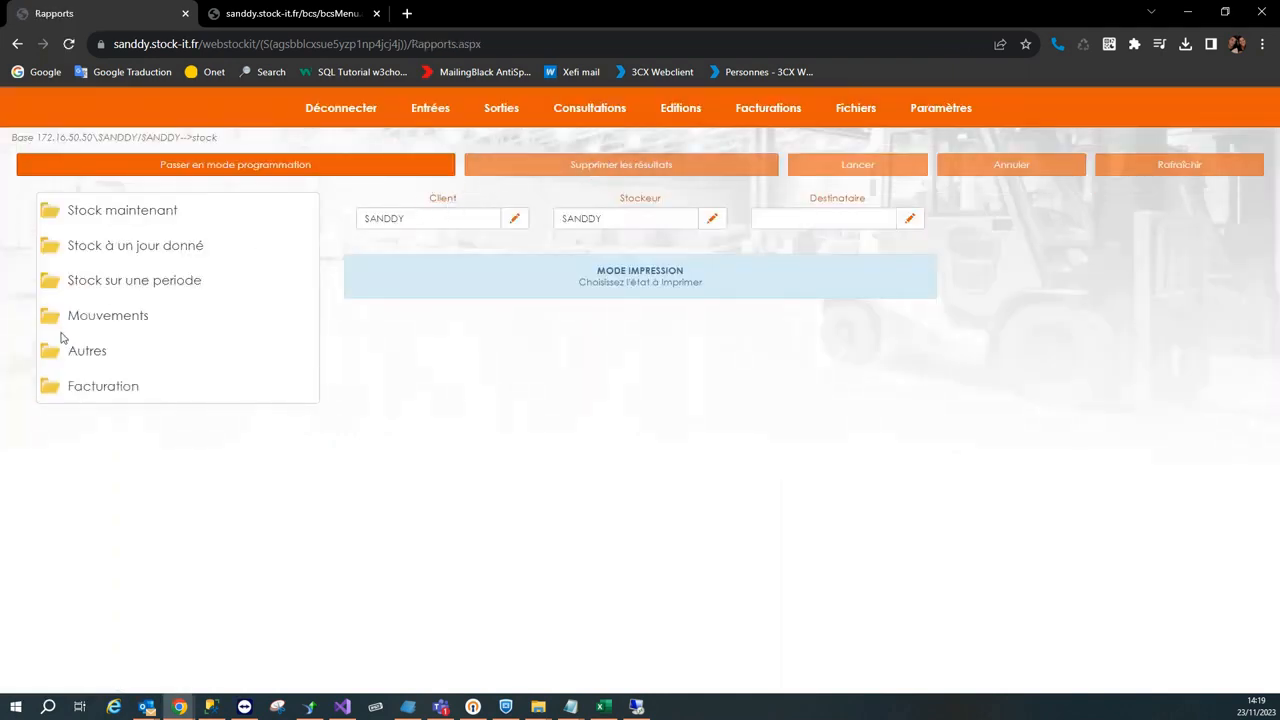
pyautogui.click(56, 354)
pyautogui.scroll(-5, 186, 403)
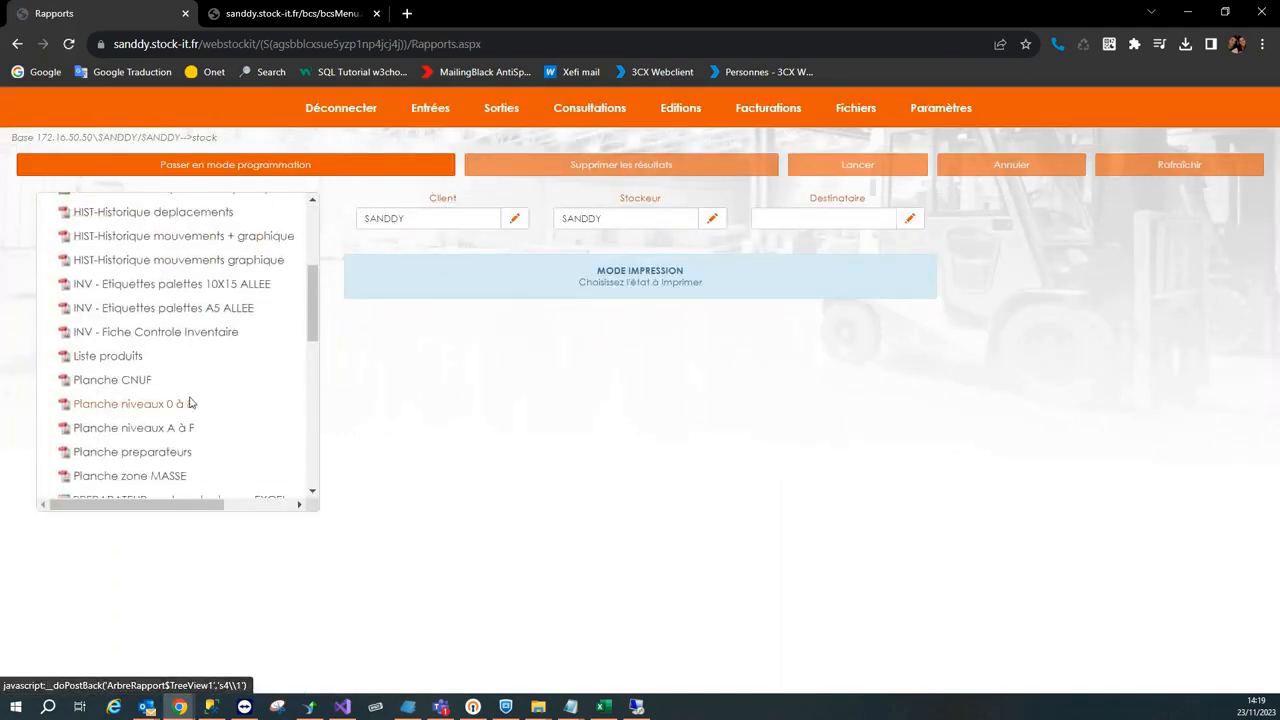
pyautogui.click(97, 254)
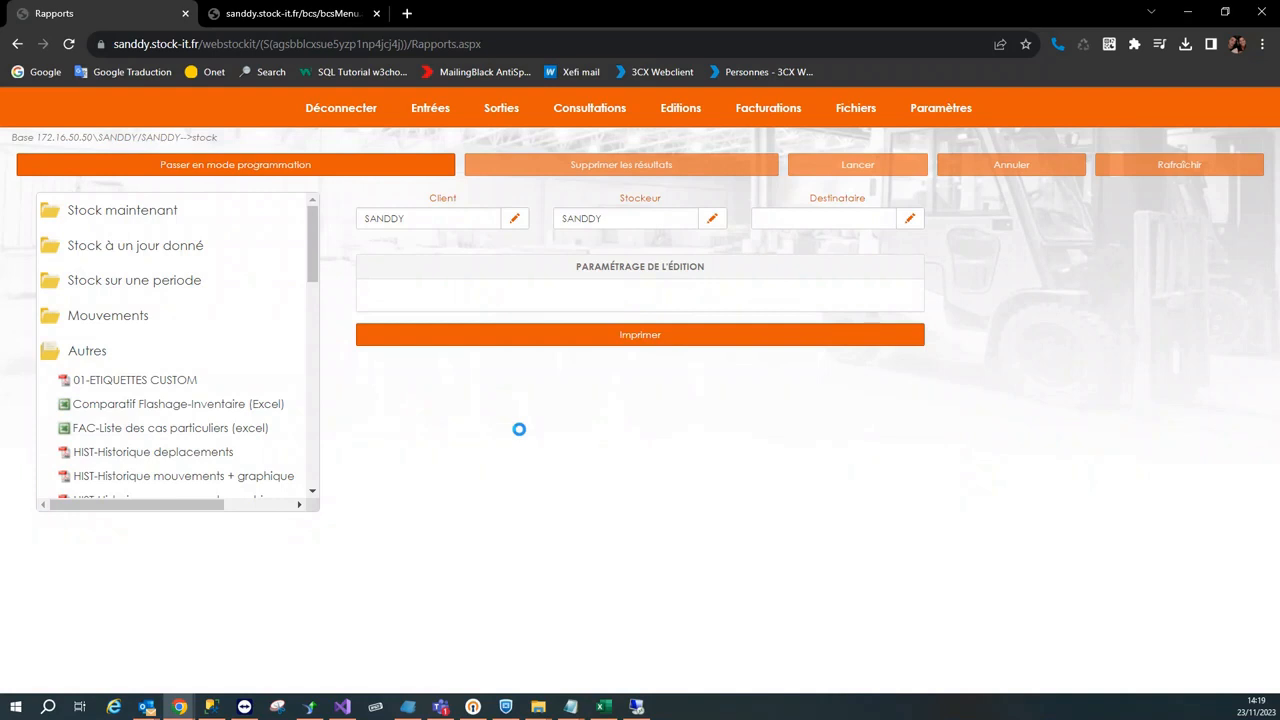
pyautogui.moveTo(505, 106)
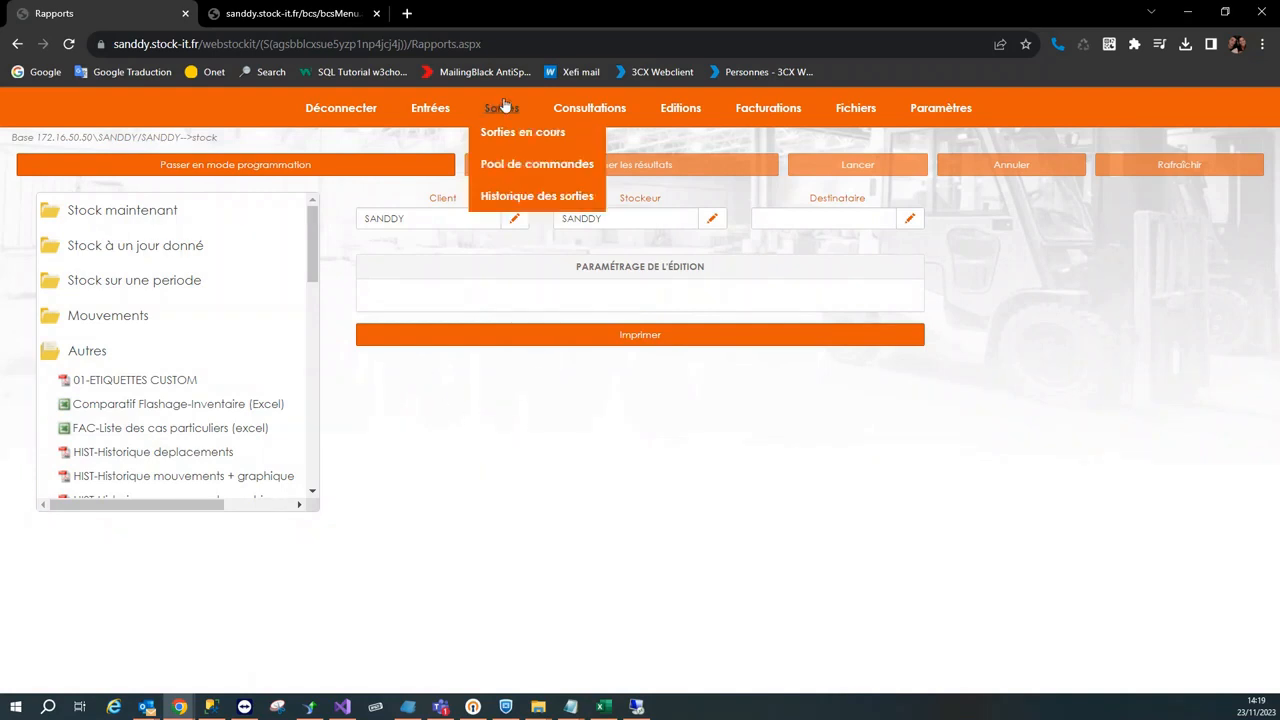
pyautogui.click(511, 133)
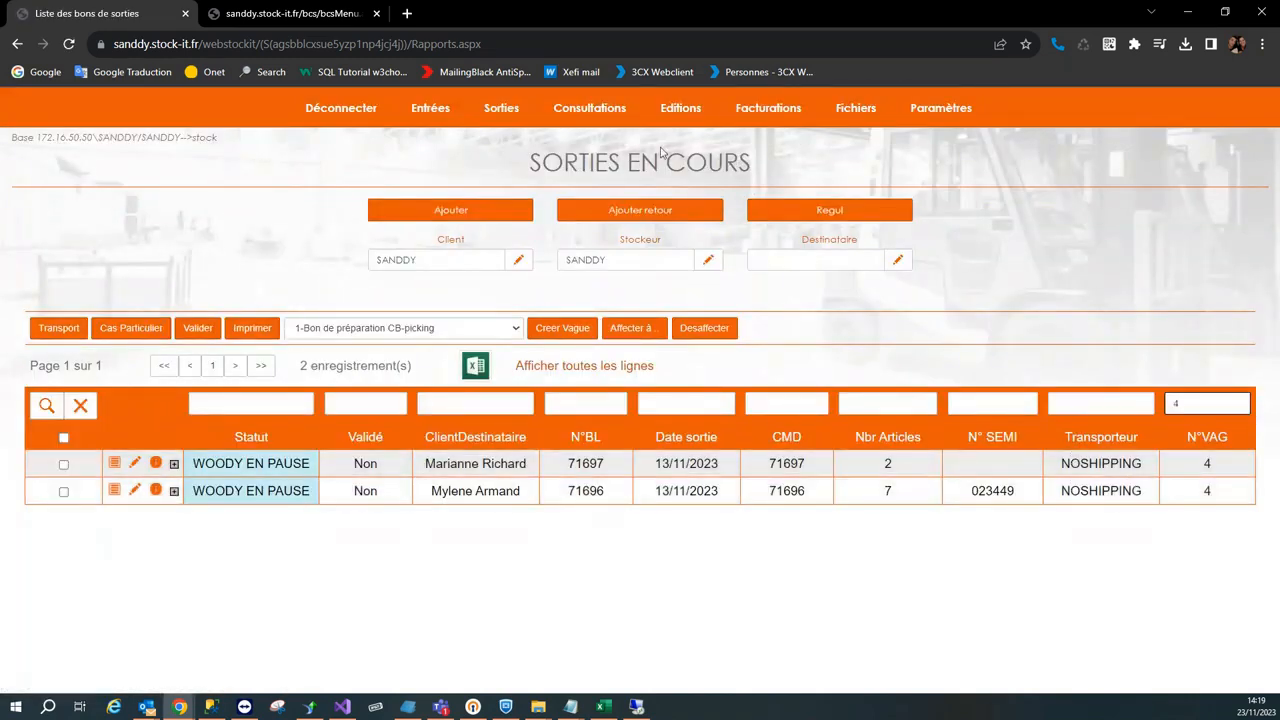
# Step: Print the TABLE report from the Autres folder of Editions and highlight the TABLE-A barcode in the PDF
pyautogui.moveTo(598, 108)
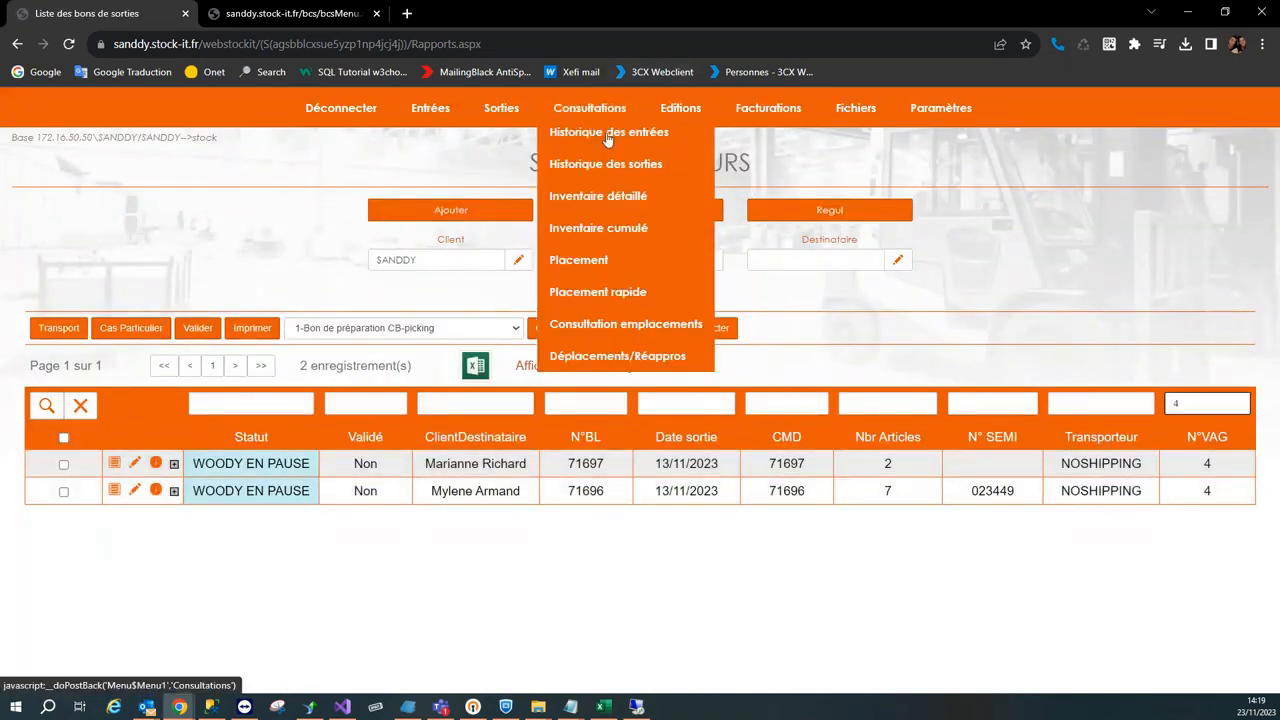
pyautogui.click(670, 135)
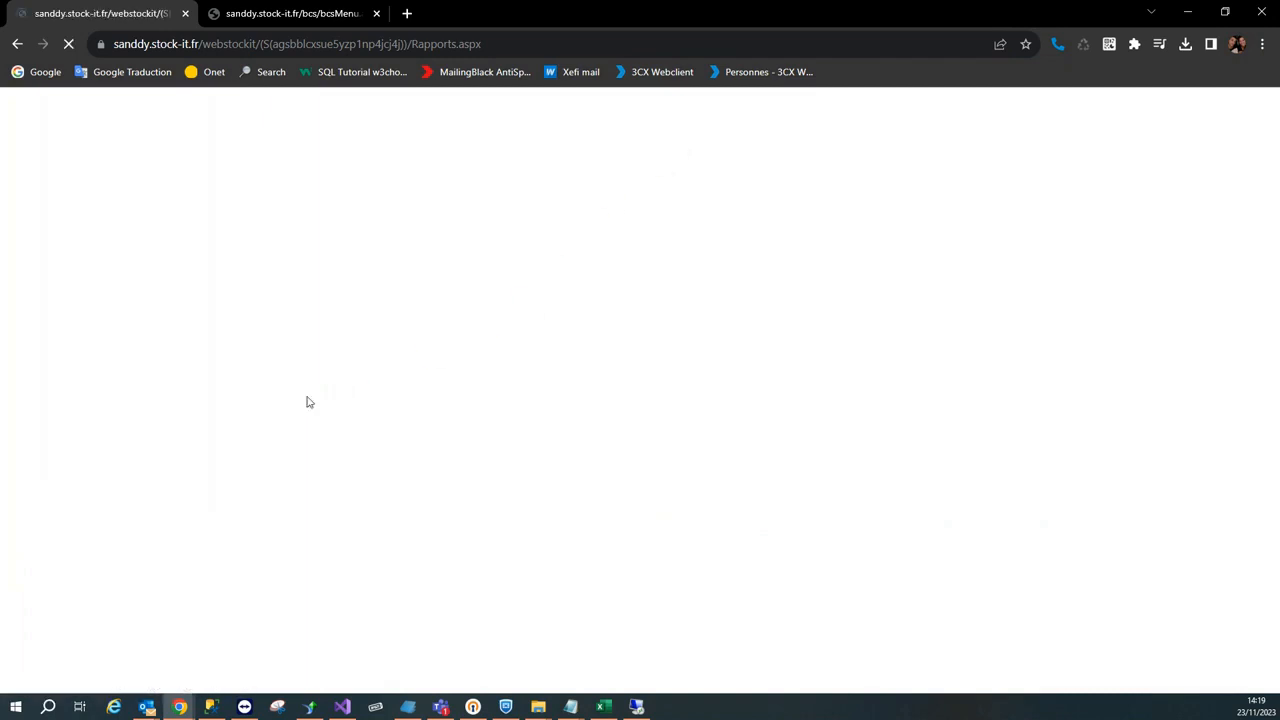
pyautogui.click(49, 349)
pyautogui.scroll(-5, 160, 453)
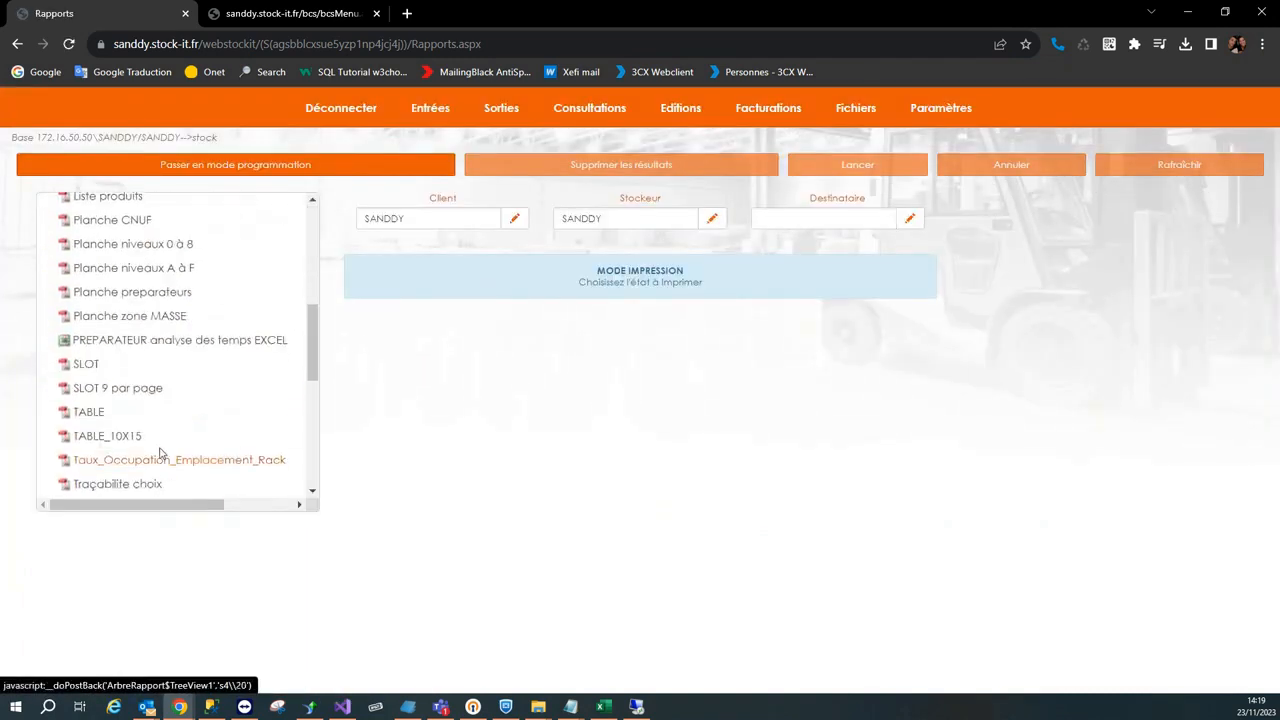
pyautogui.click(88, 412)
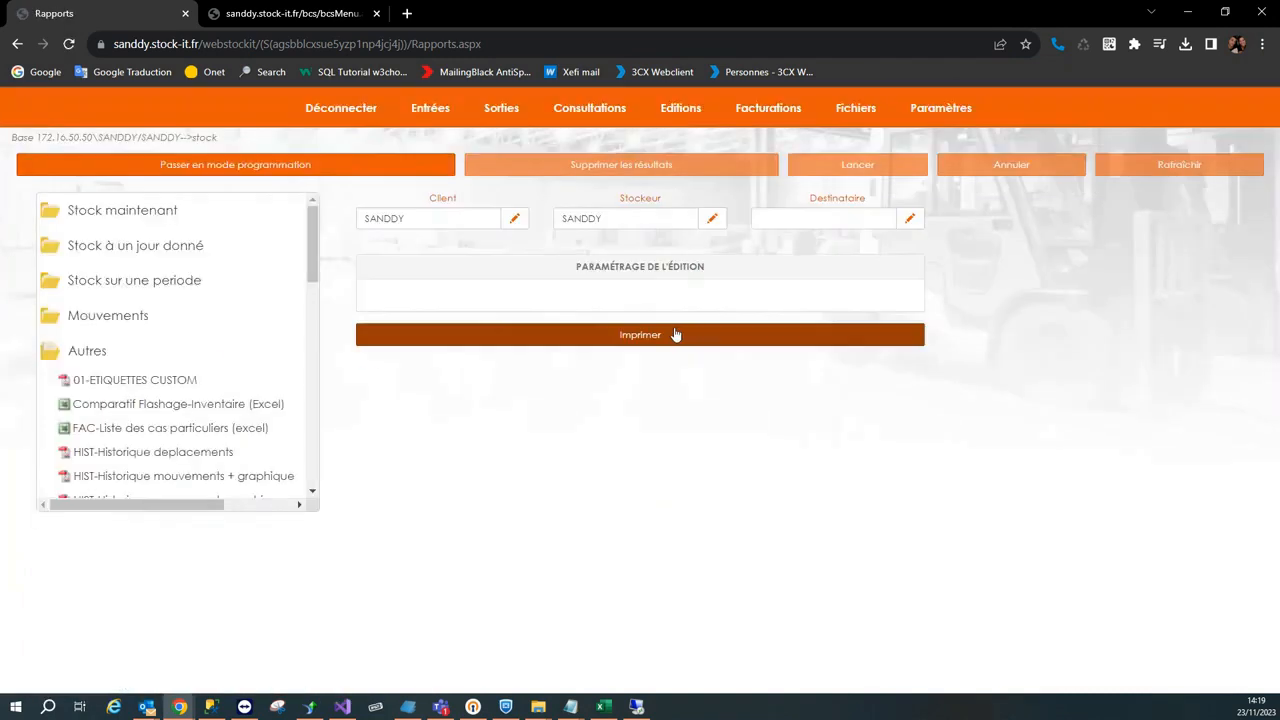
pyautogui.click(672, 335)
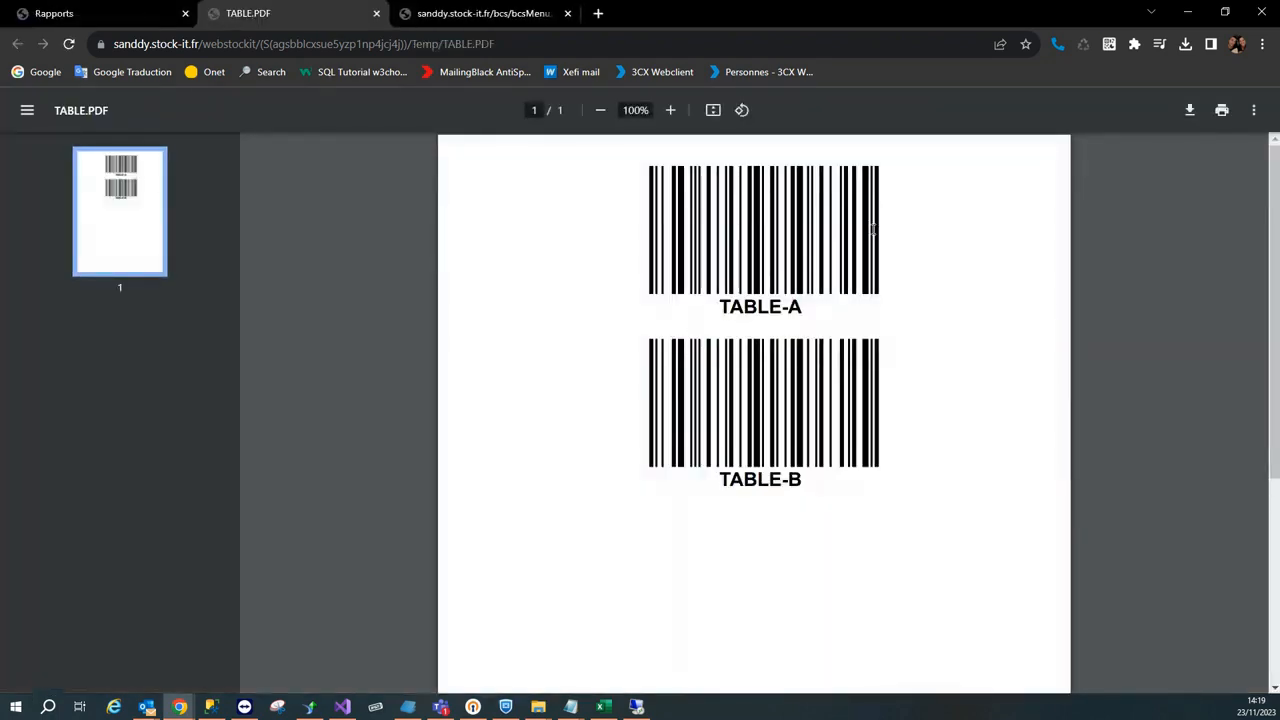
pyautogui.moveTo(880, 229); pyautogui.dragTo(650, 235)
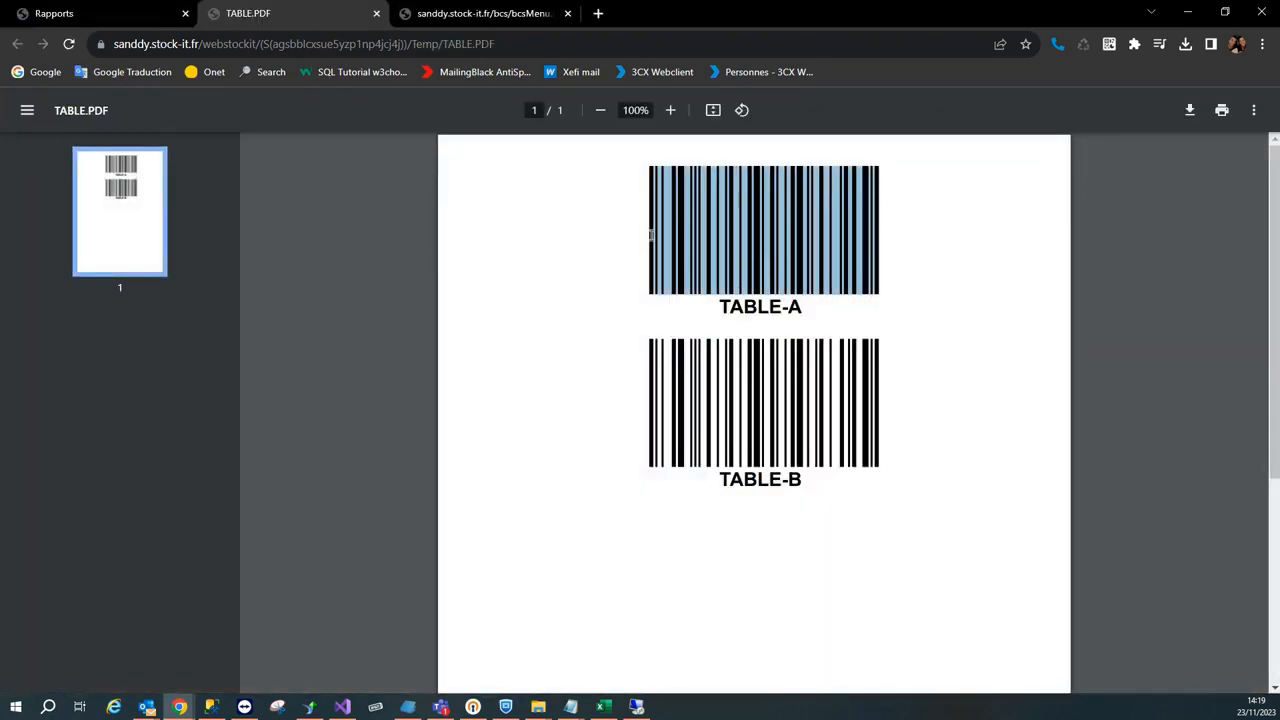
# Step: Print the SLOT report from the Autres reports and view its slot barcodes in the PDF
pyautogui.click(160, 12)
pyautogui.scroll(-6, 255, 410)
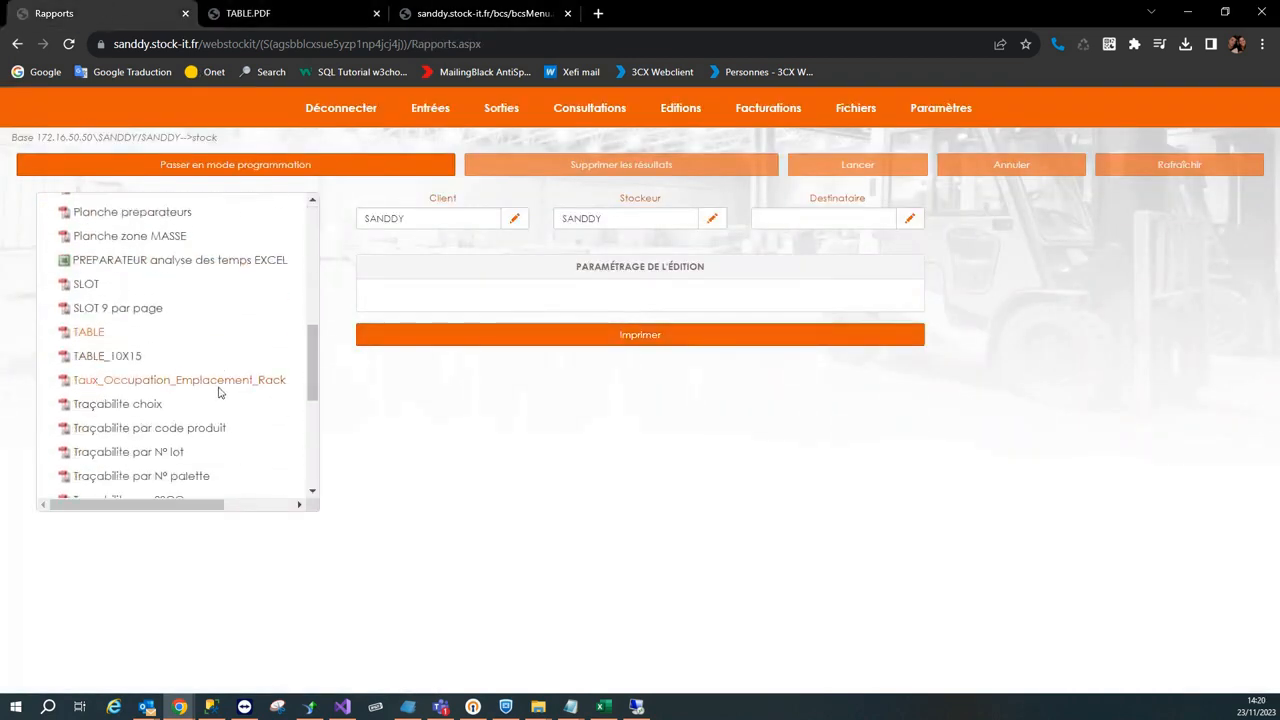
pyautogui.click(86, 285)
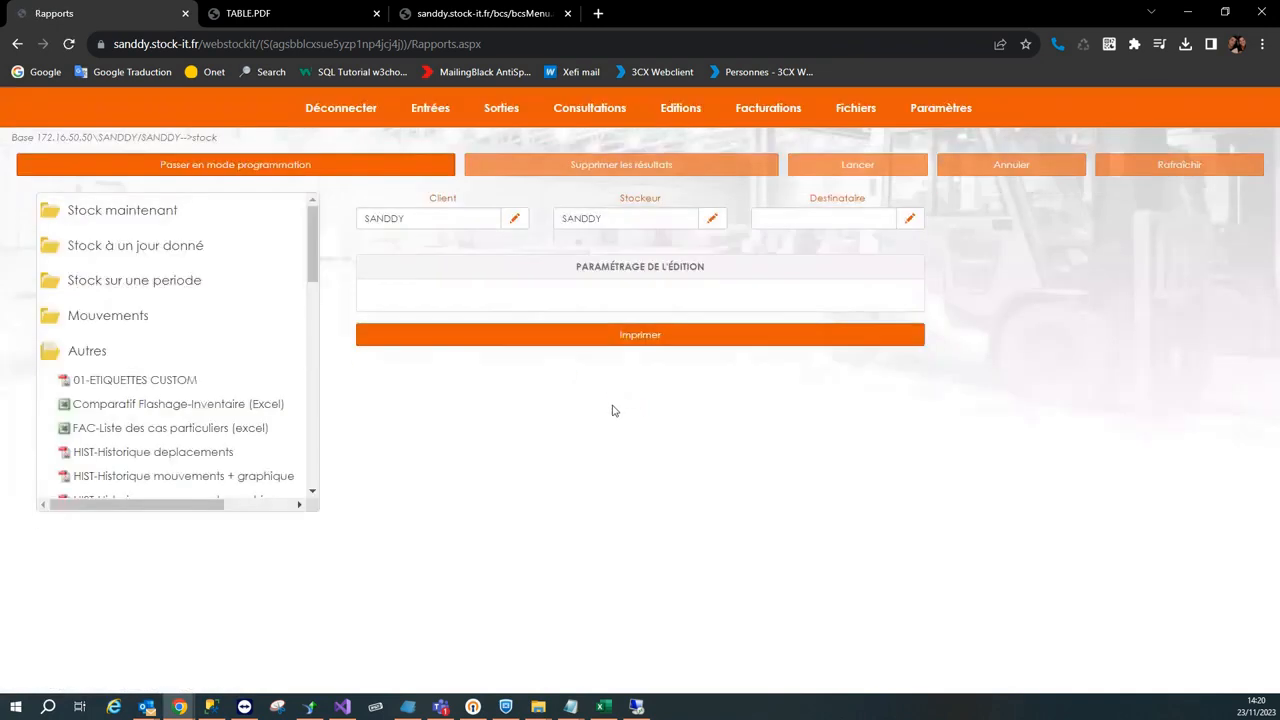
pyautogui.click(631, 340)
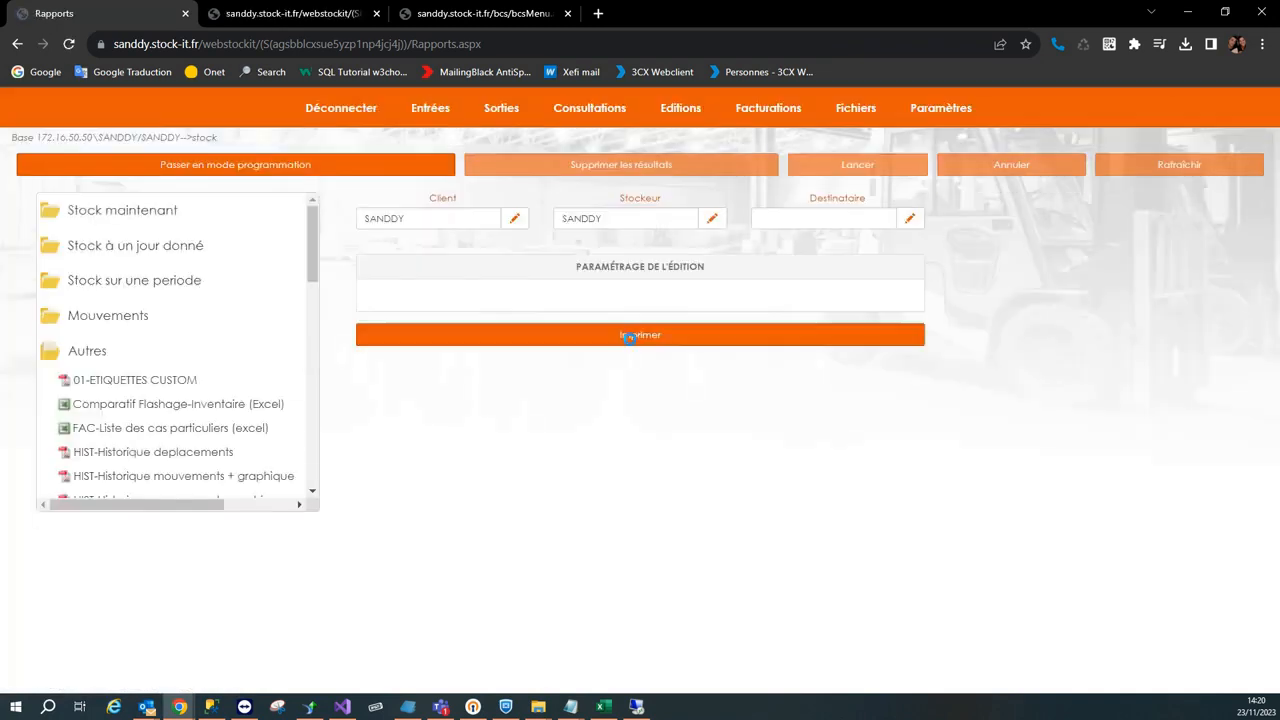
pyautogui.click(268, 12)
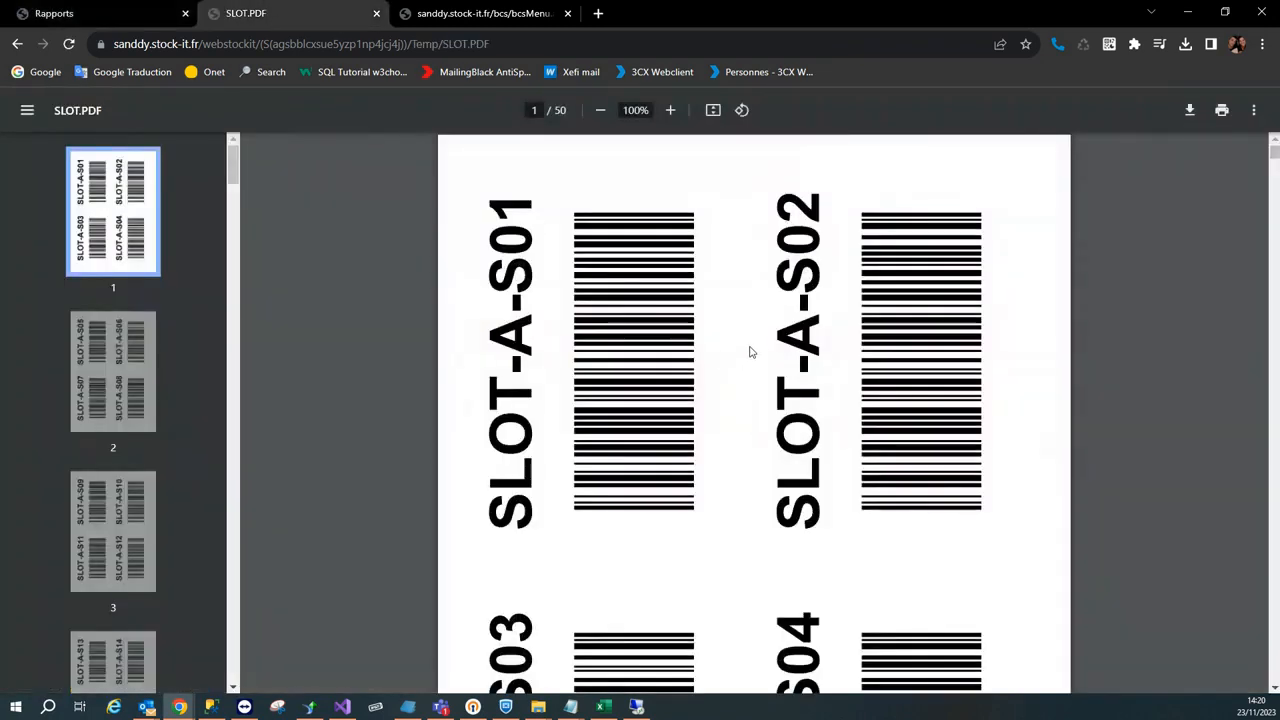
pyautogui.scroll(-2, 749, 349)
pyautogui.scroll(2, 749, 349)
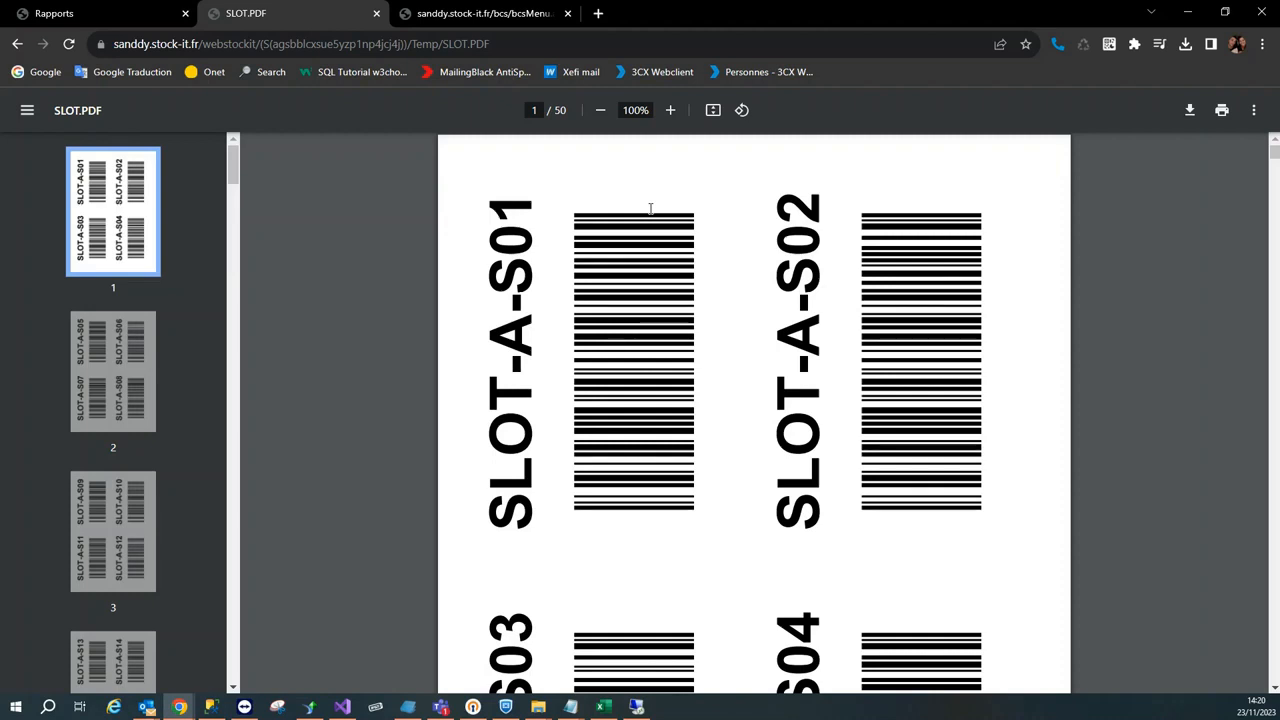
# Step: Leave the reports and open the list of outbound orders in progress (Sorties en cours)
pyautogui.click(90, 13)
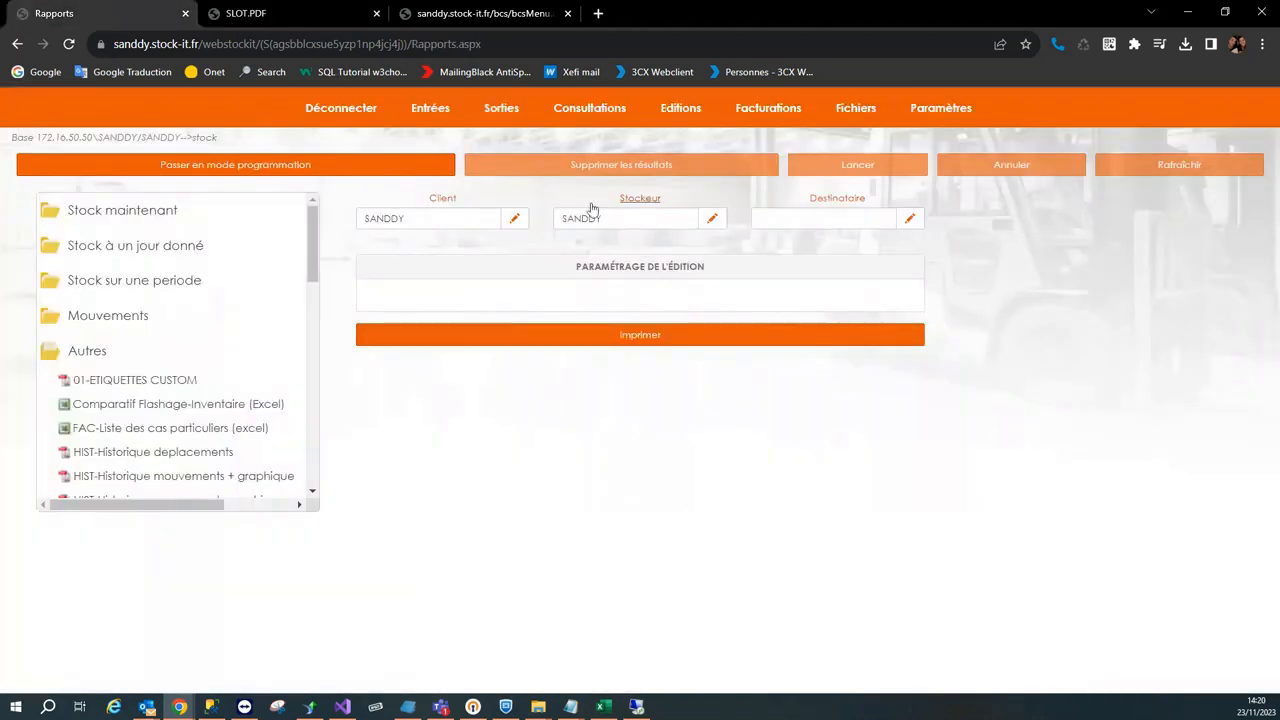
pyautogui.moveTo(503, 108)
pyautogui.click(507, 132)
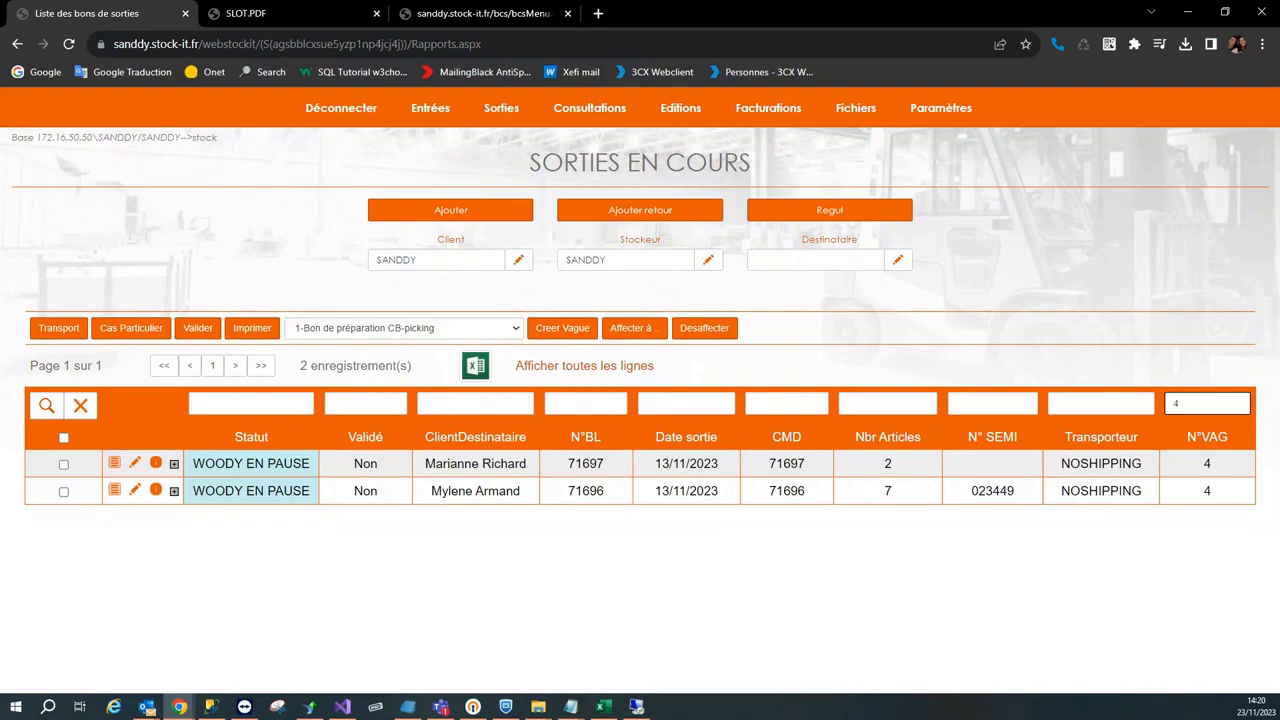
# Step: Open Woodywood-packer in the scanner menu and start wave VAG4 on control table TABLE-A
pyautogui.hotkey('alt', 'Tab')
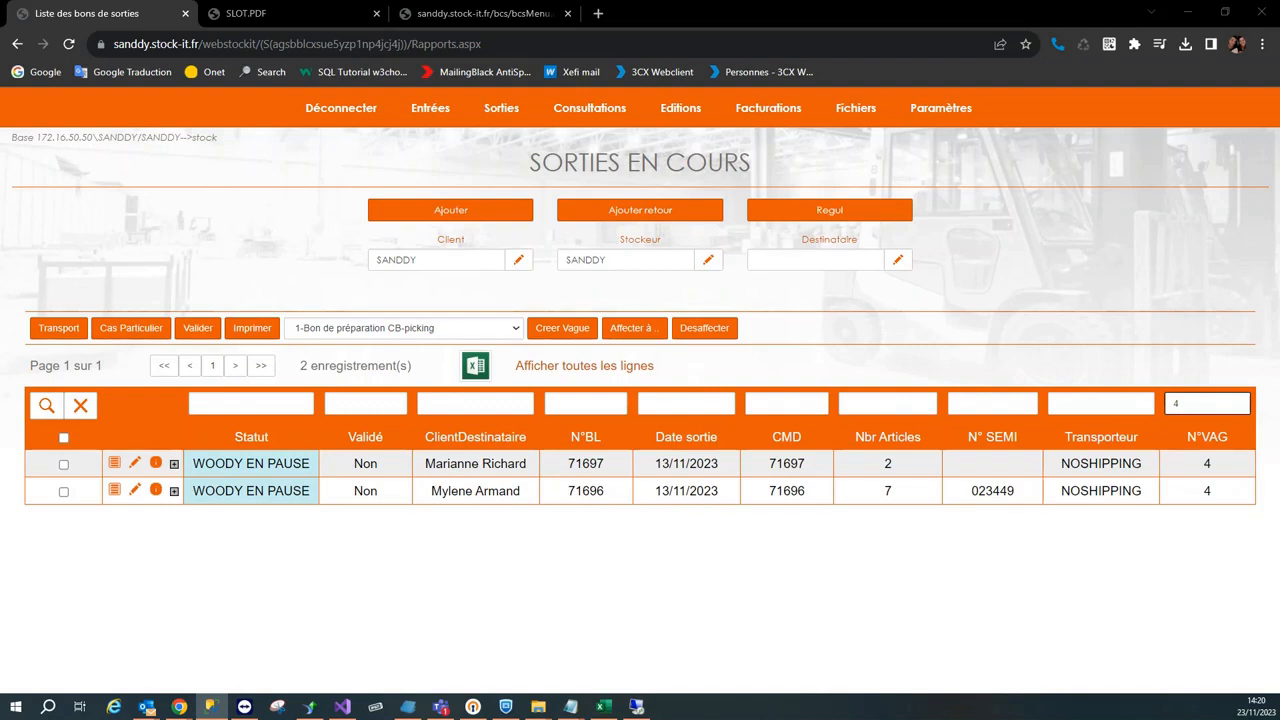
pyautogui.click(480, 13)
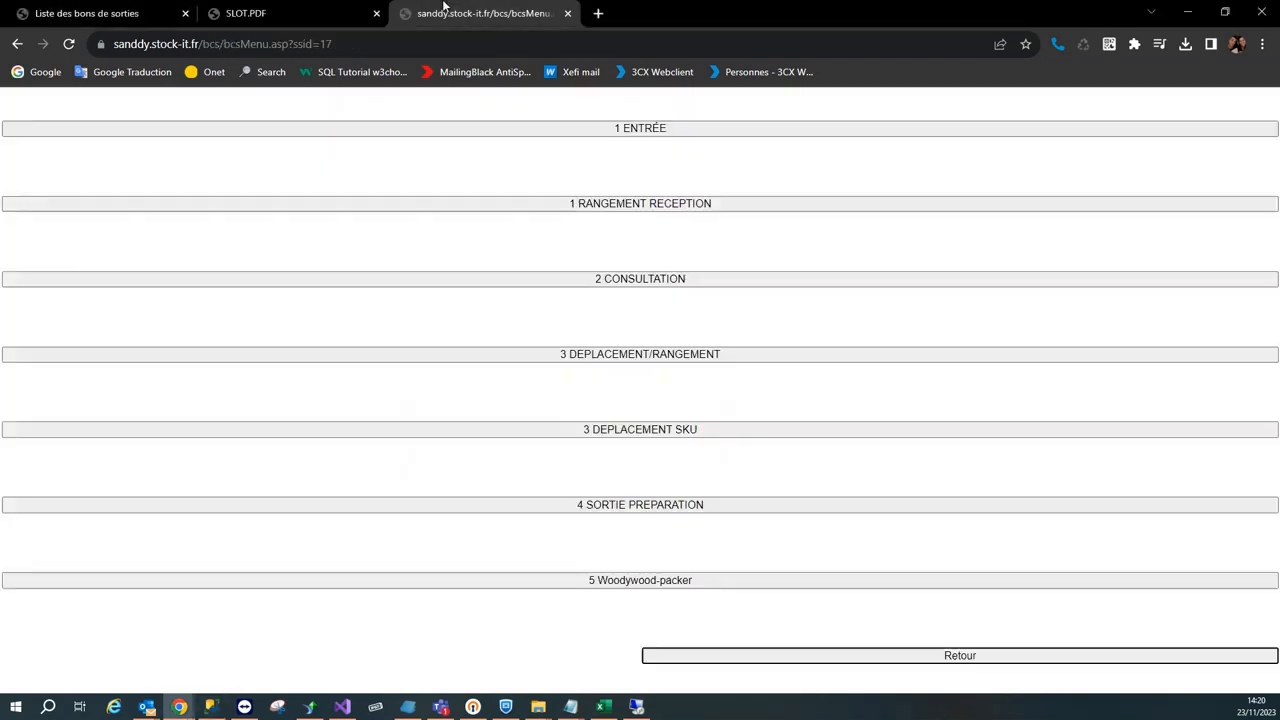
pyautogui.click(646, 578)
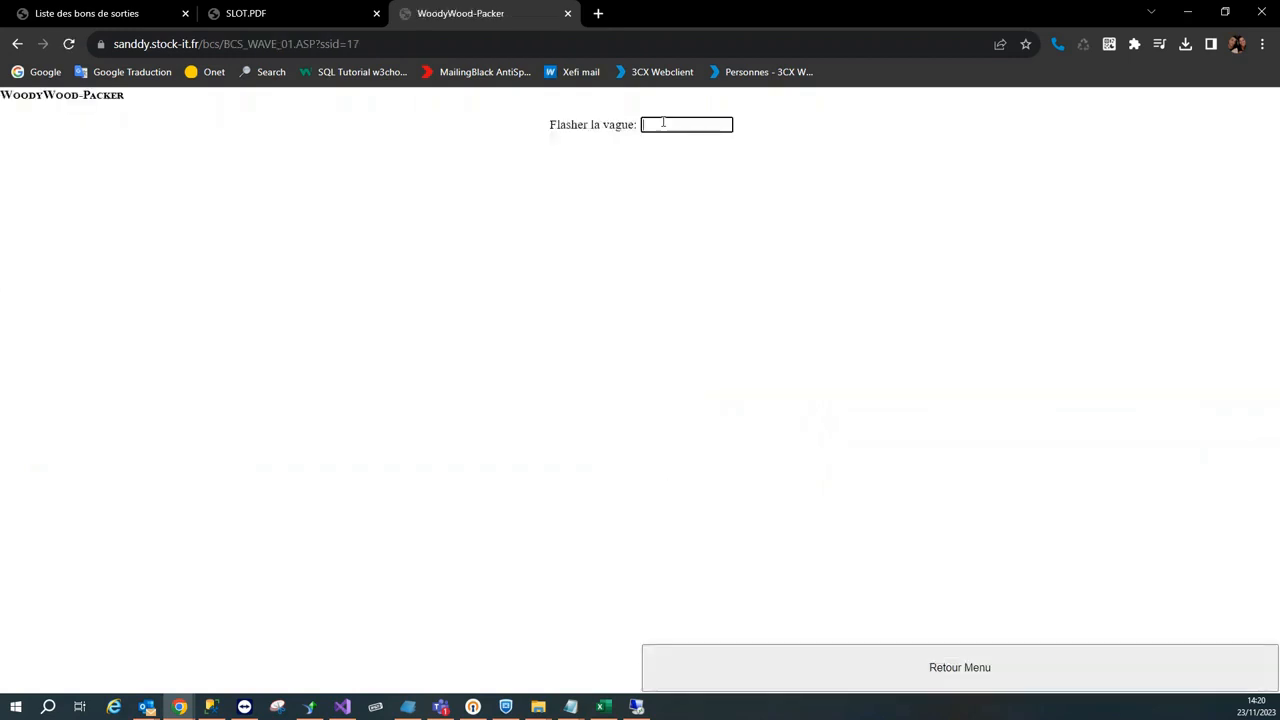
pyautogui.write('VAG4')
pyautogui.press('Return')
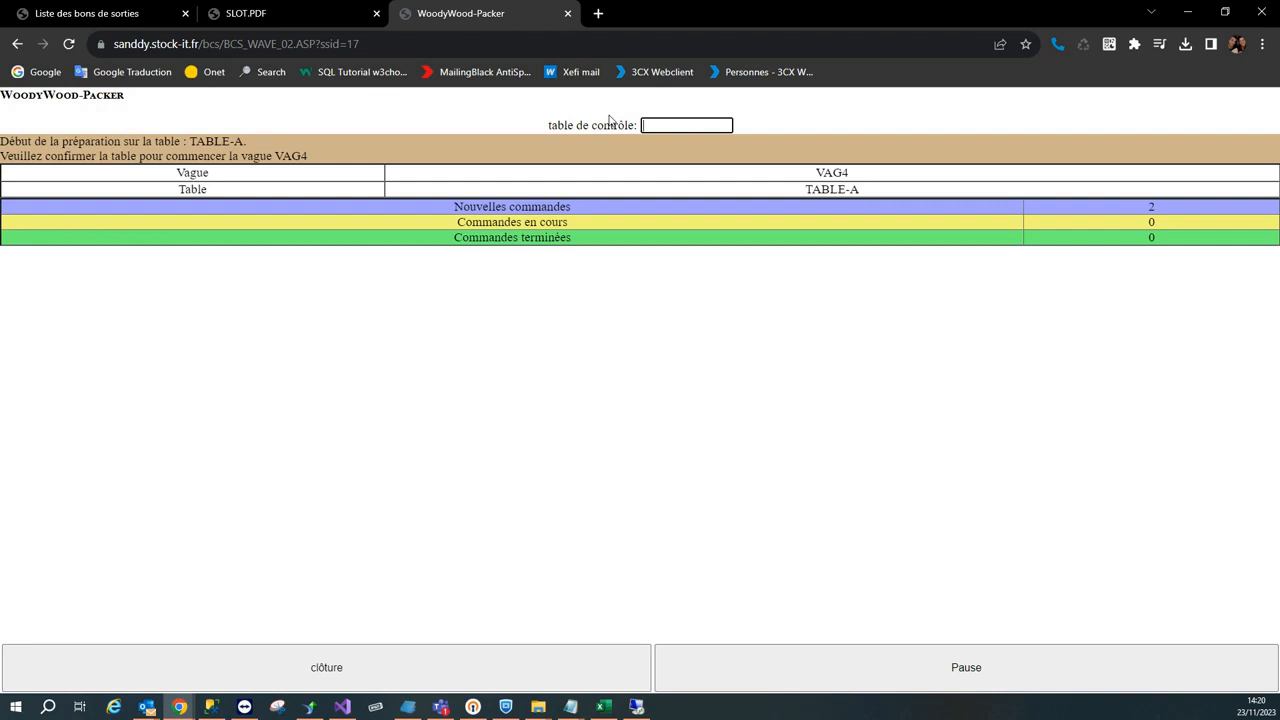
pyautogui.write('TABLE-A')
pyautogui.press('Return')
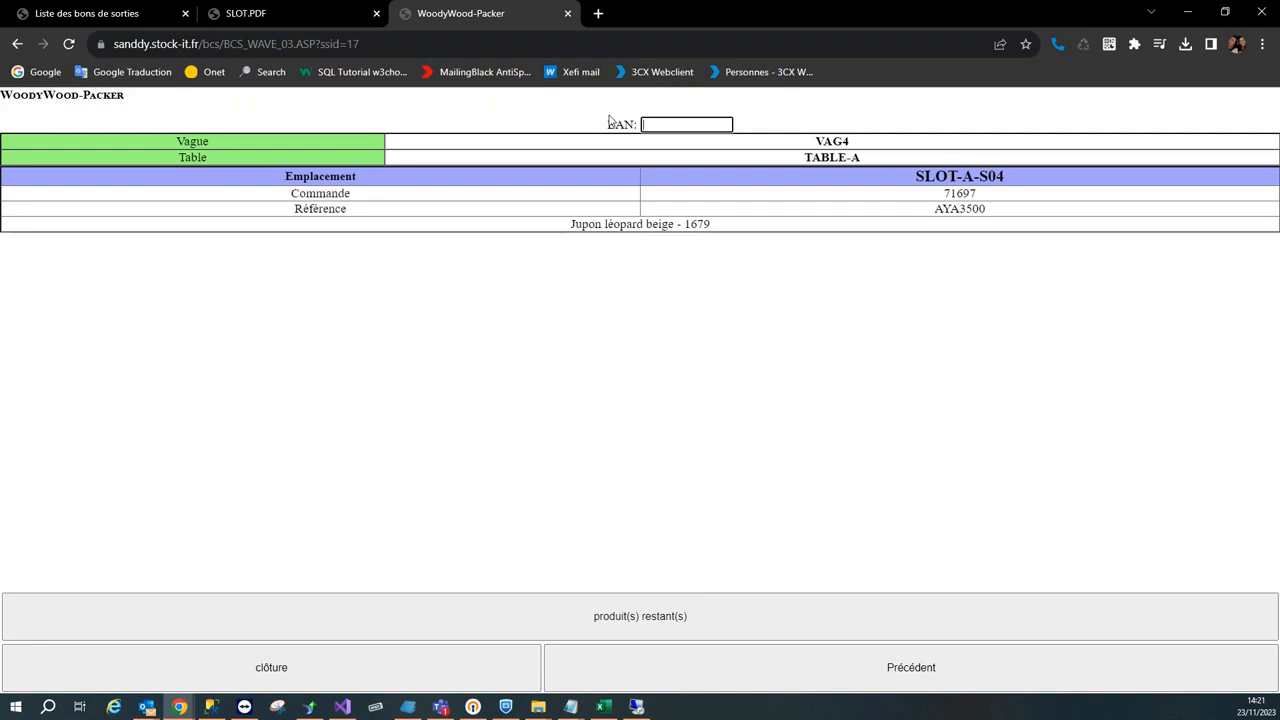
# Step: Enter the EAN of item AYA3500 and confirm its placement in location SLOT-A-S04
pyautogui.moveTo(1018, 180); pyautogui.dragTo(887, 188)
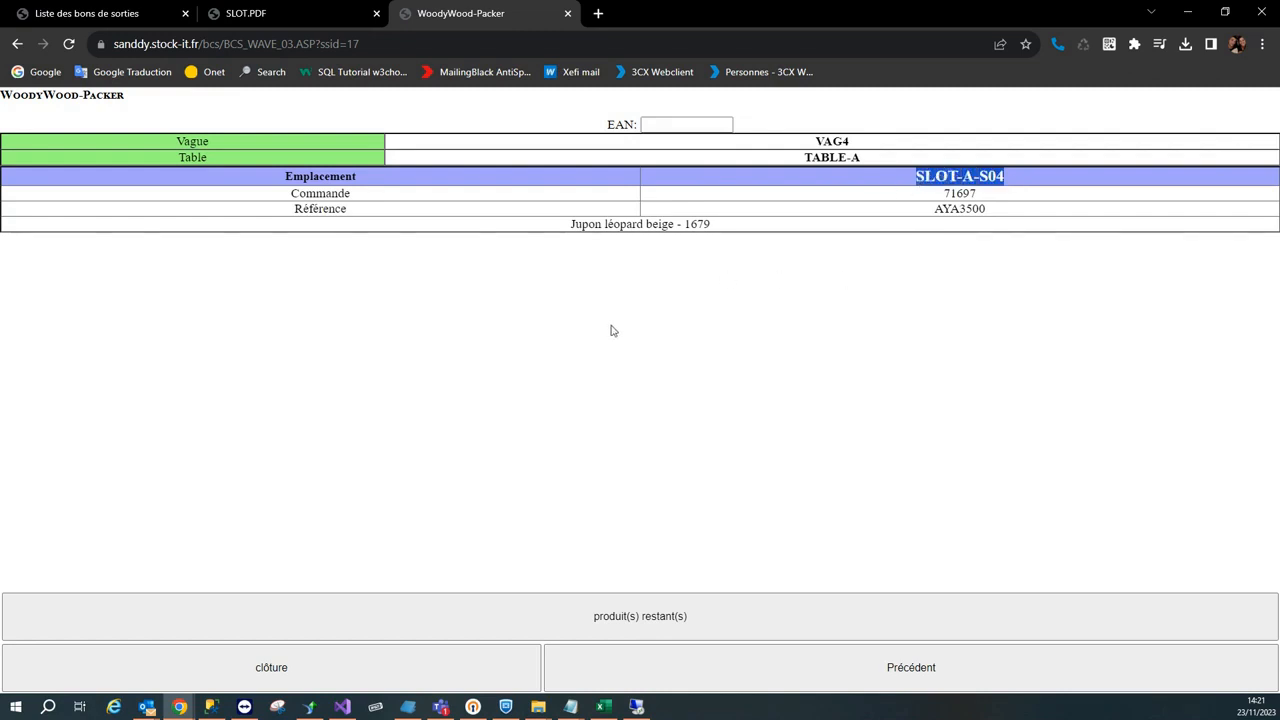
pyautogui.click(211, 706)
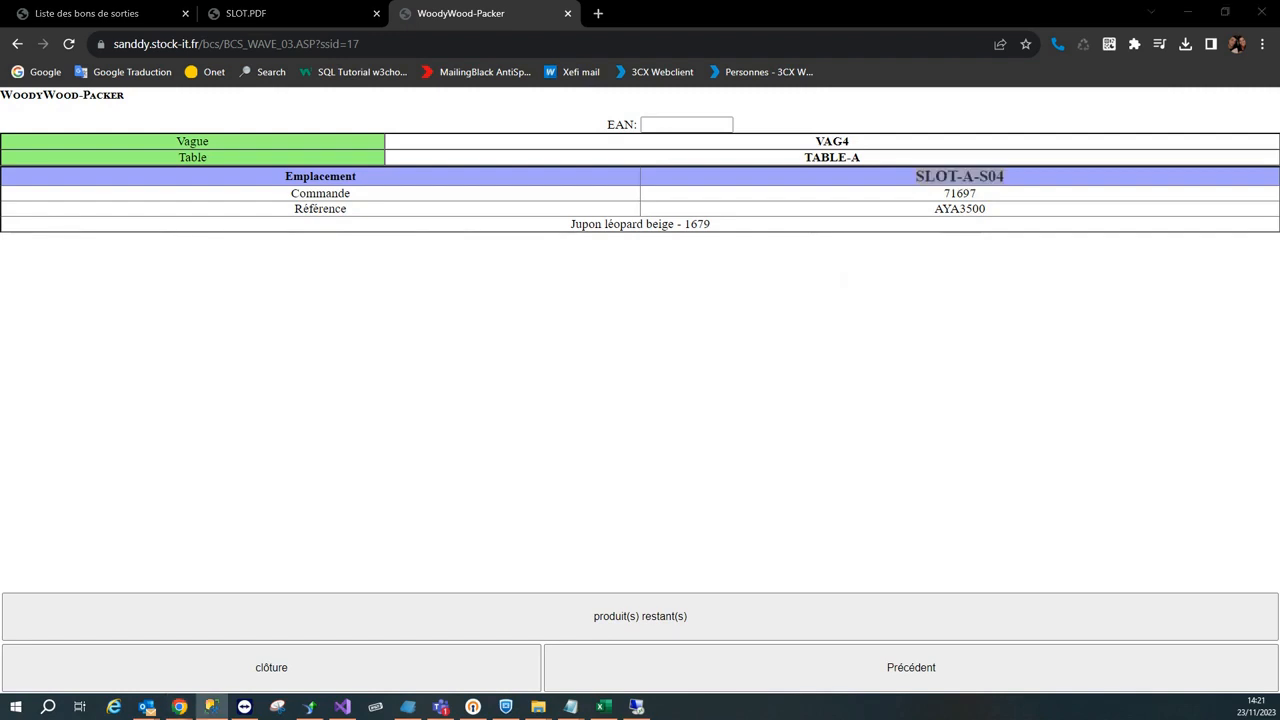
pyautogui.click(698, 122)
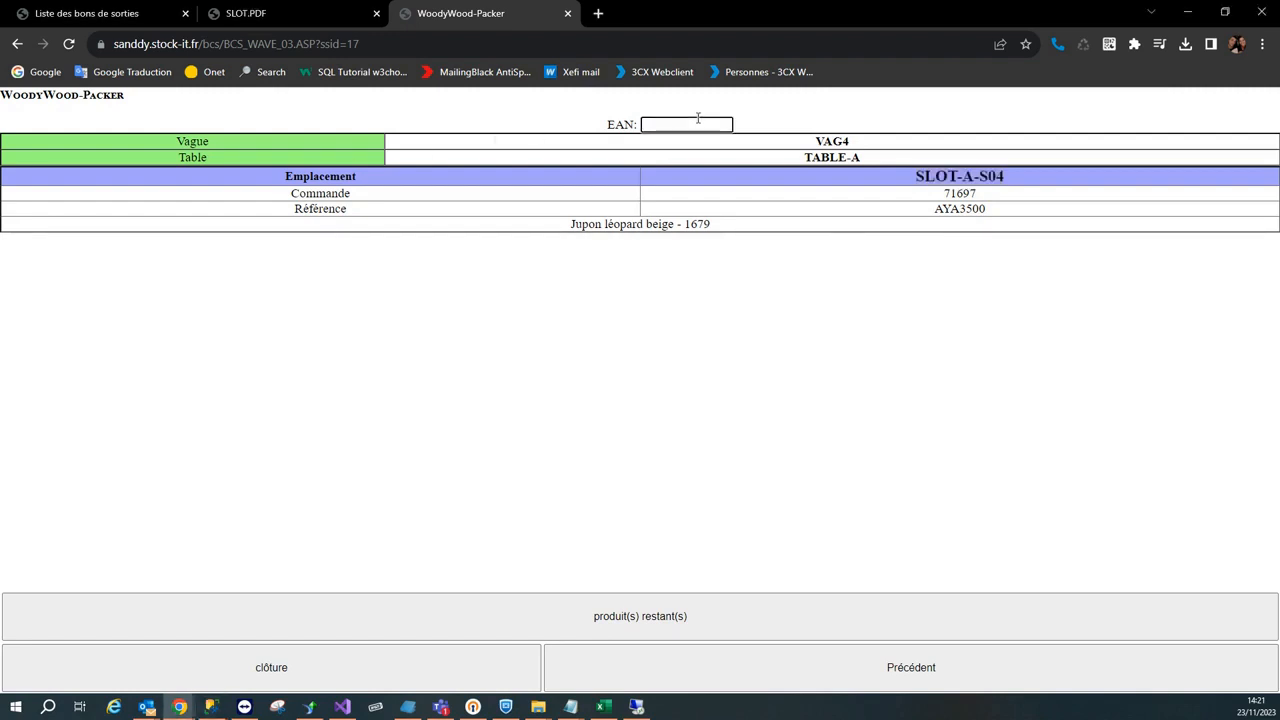
pyautogui.hotkey('ctrl', 'v')
pyautogui.press('Return')
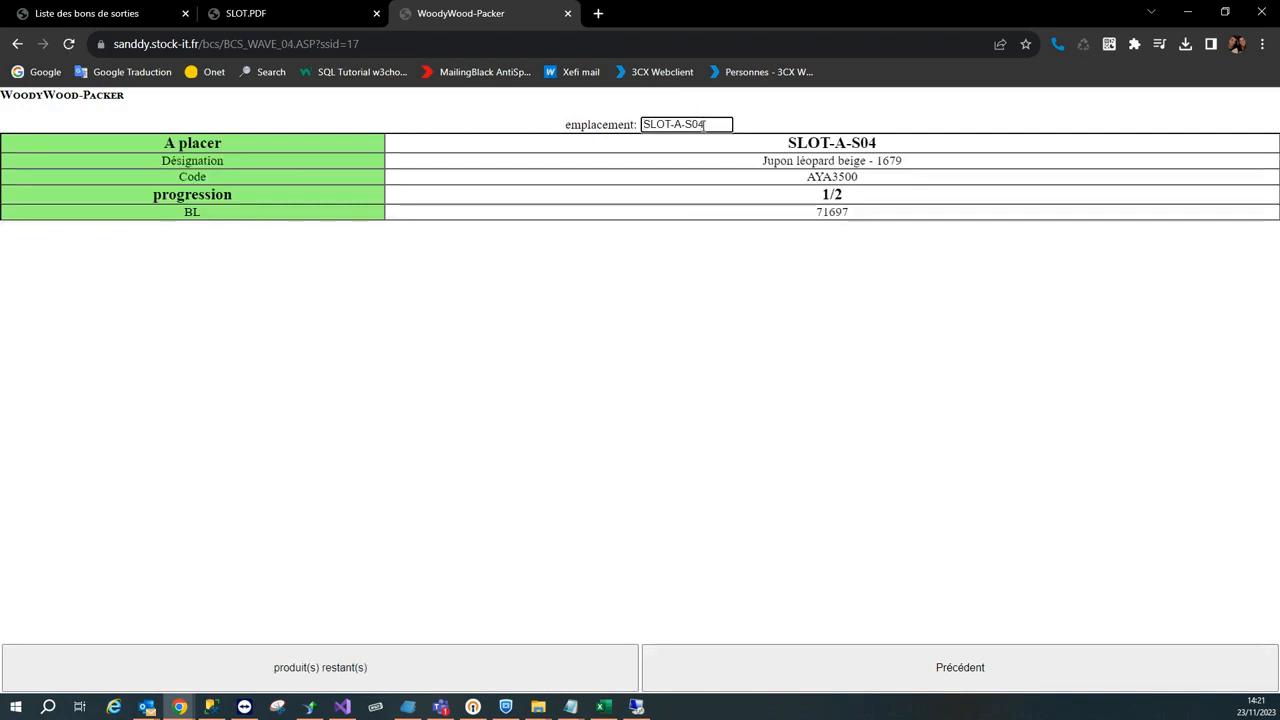
pyautogui.press('Return')
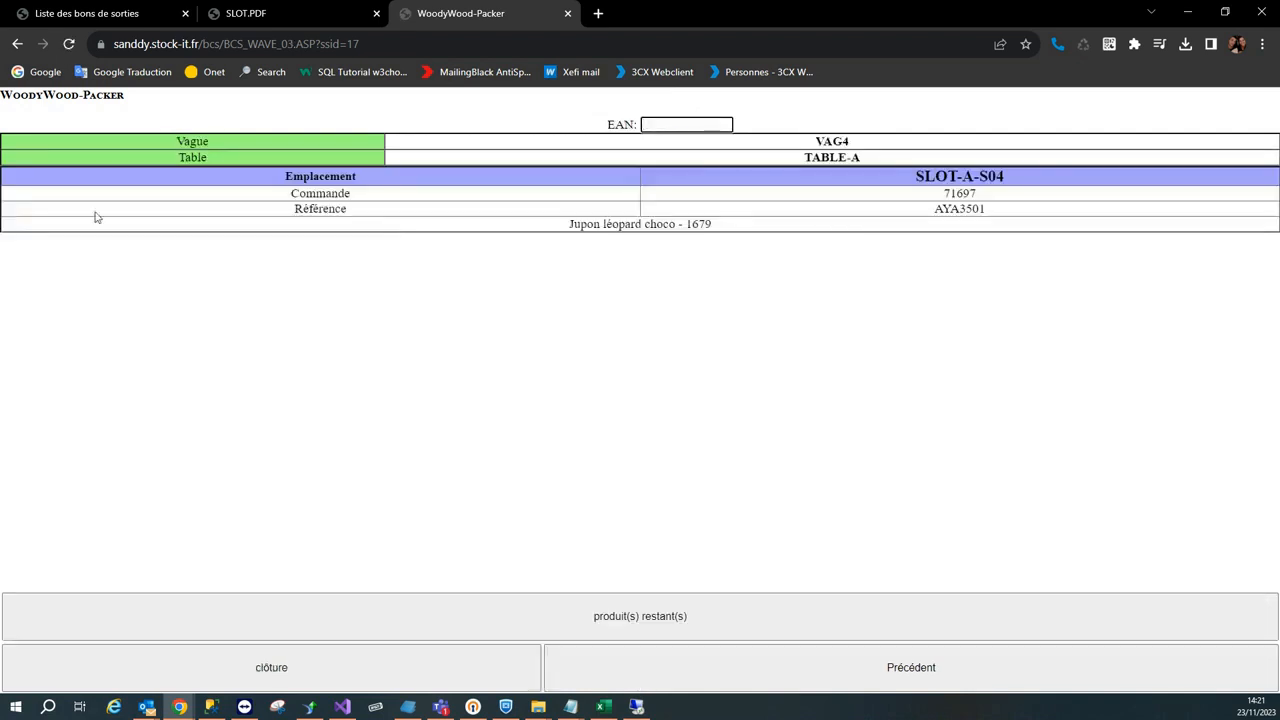
# Step: Enter the EAN of item AYA3501 and confirm its placement in location SLOT-A-S04
pyautogui.hotkey('alt', 'Tab')
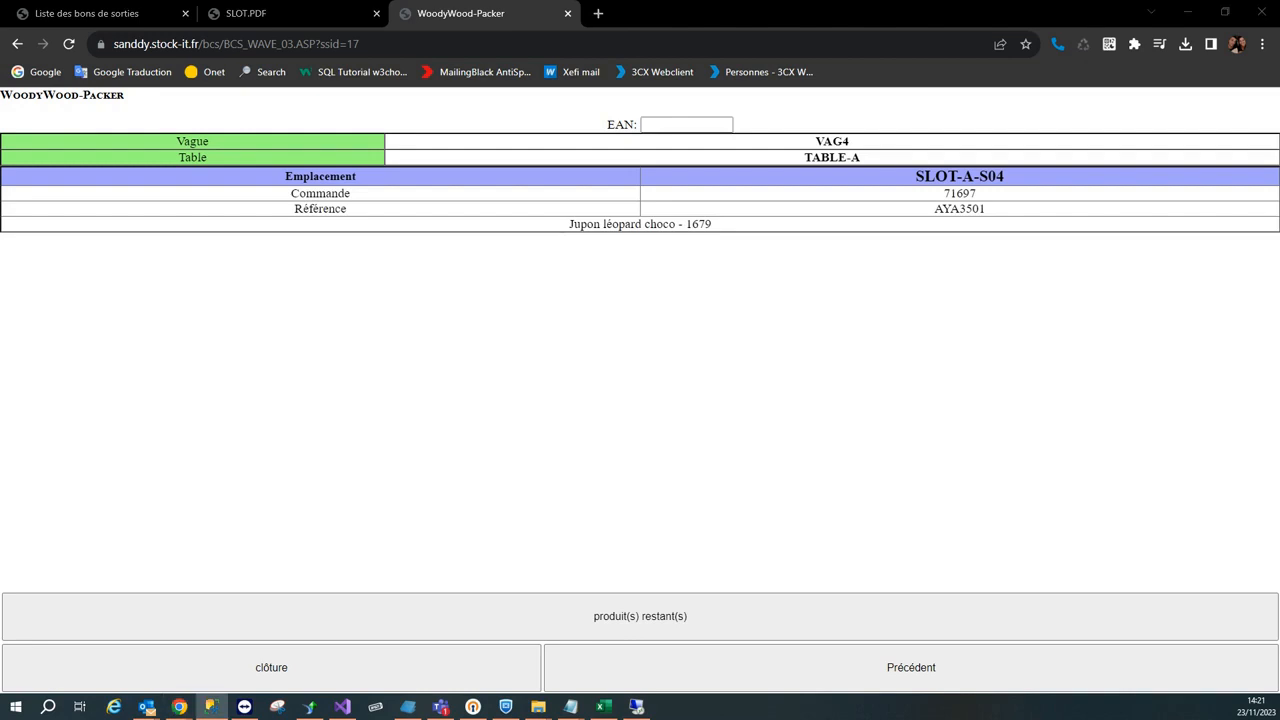
pyautogui.click(663, 125)
pyautogui.hotkey('ctrl', 'v')
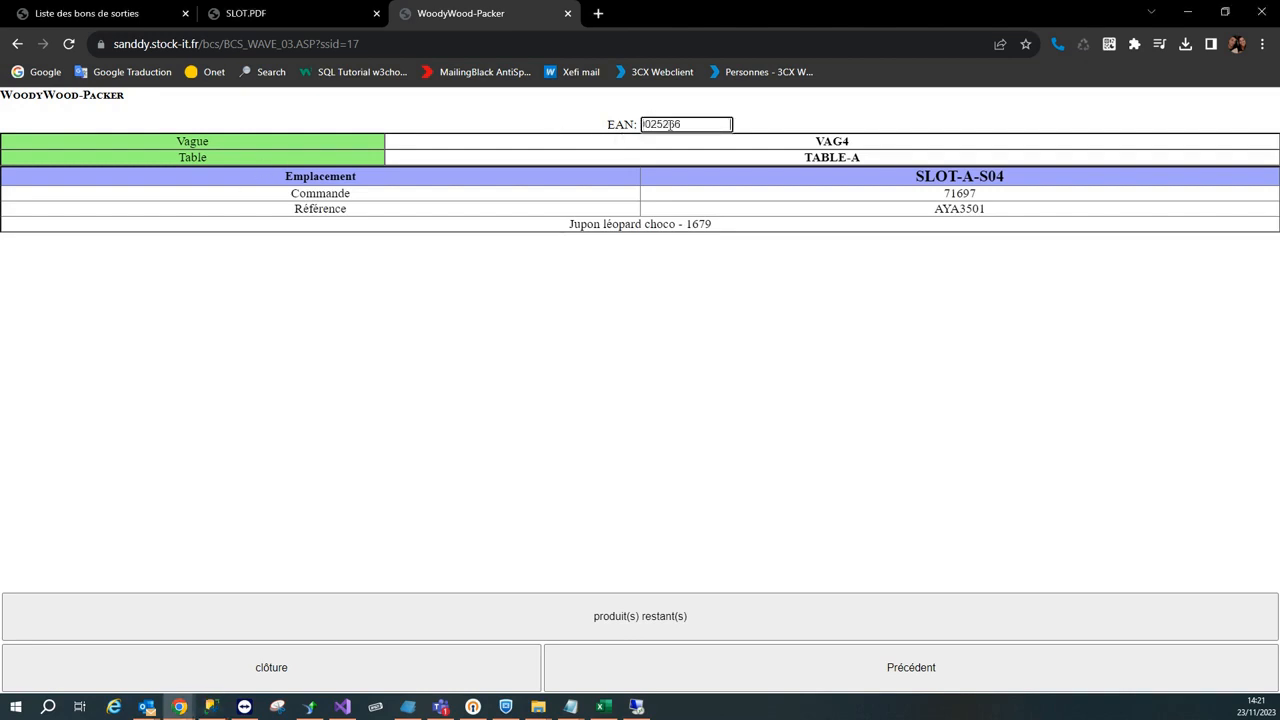
pyautogui.press('Return')
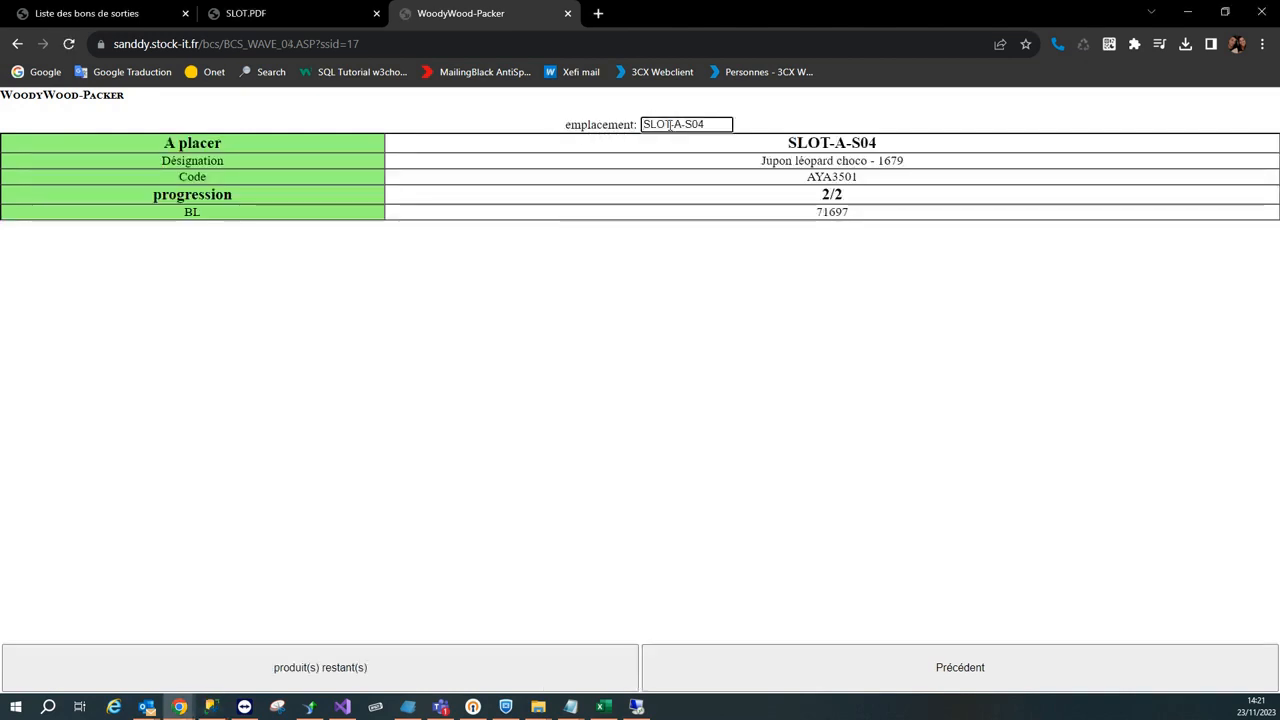
pyautogui.press('Return')
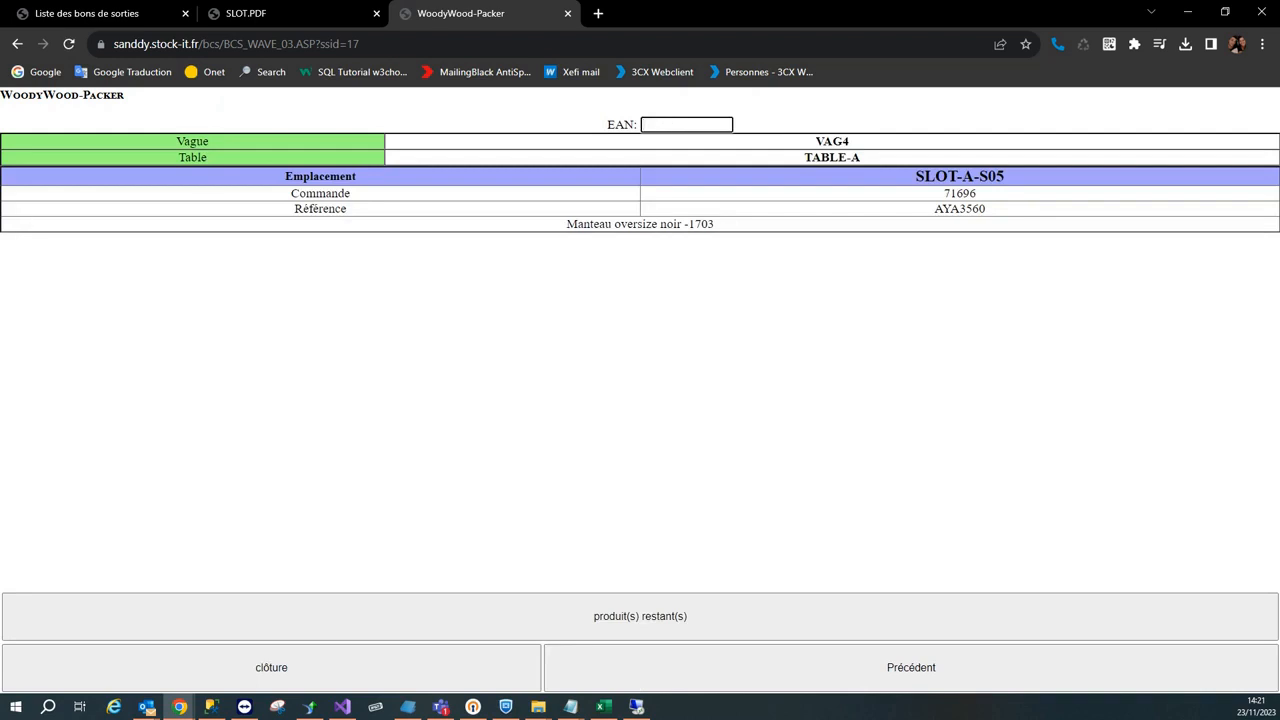
# Step: Enter the EAN of item AYA3589 (Bottines noires à boucle) and confirm its placement in location SLOT-A-S05
pyautogui.hotkey('alt', 'Tab')
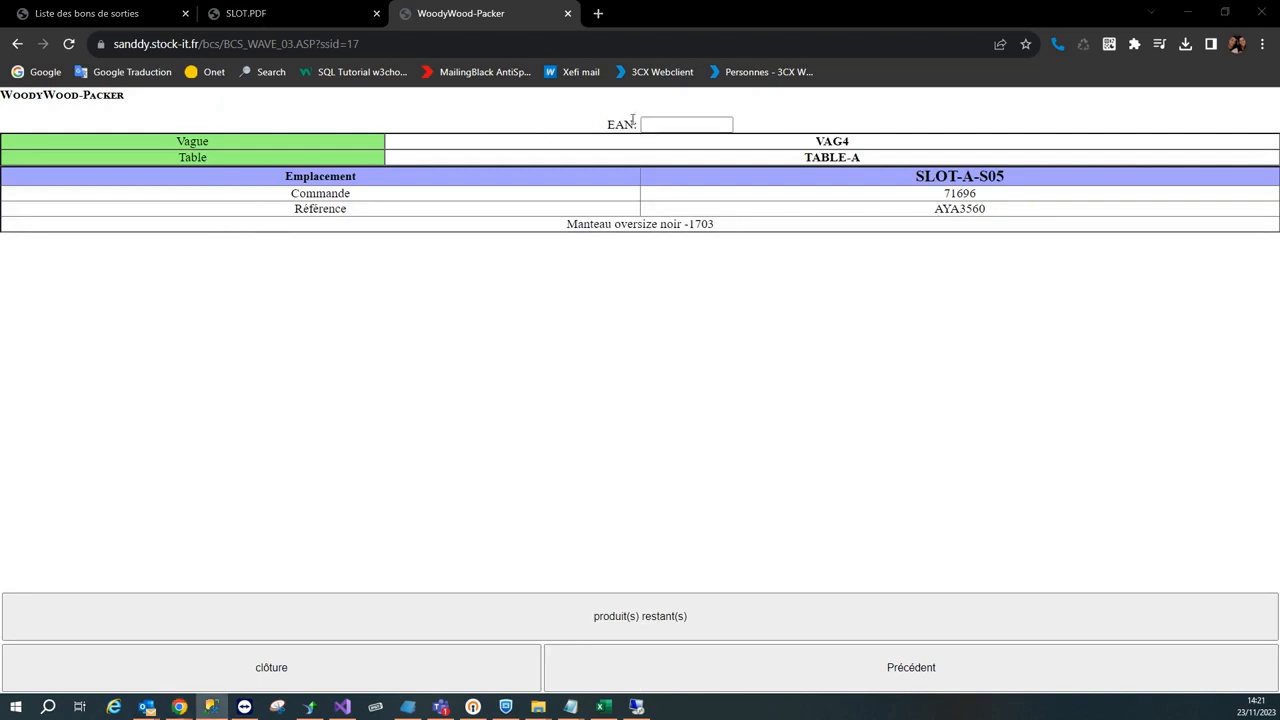
pyautogui.click(666, 123)
pyautogui.hotkey('ctrl', 'v')
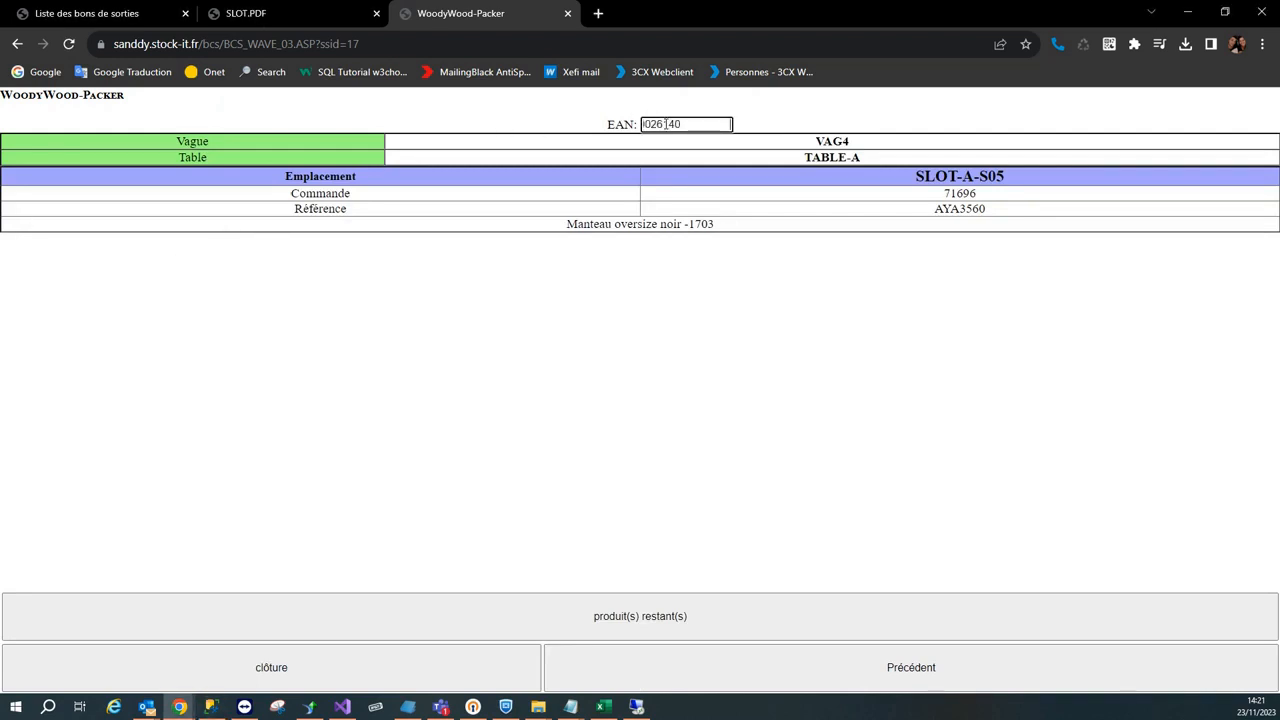
pyautogui.press('Return')
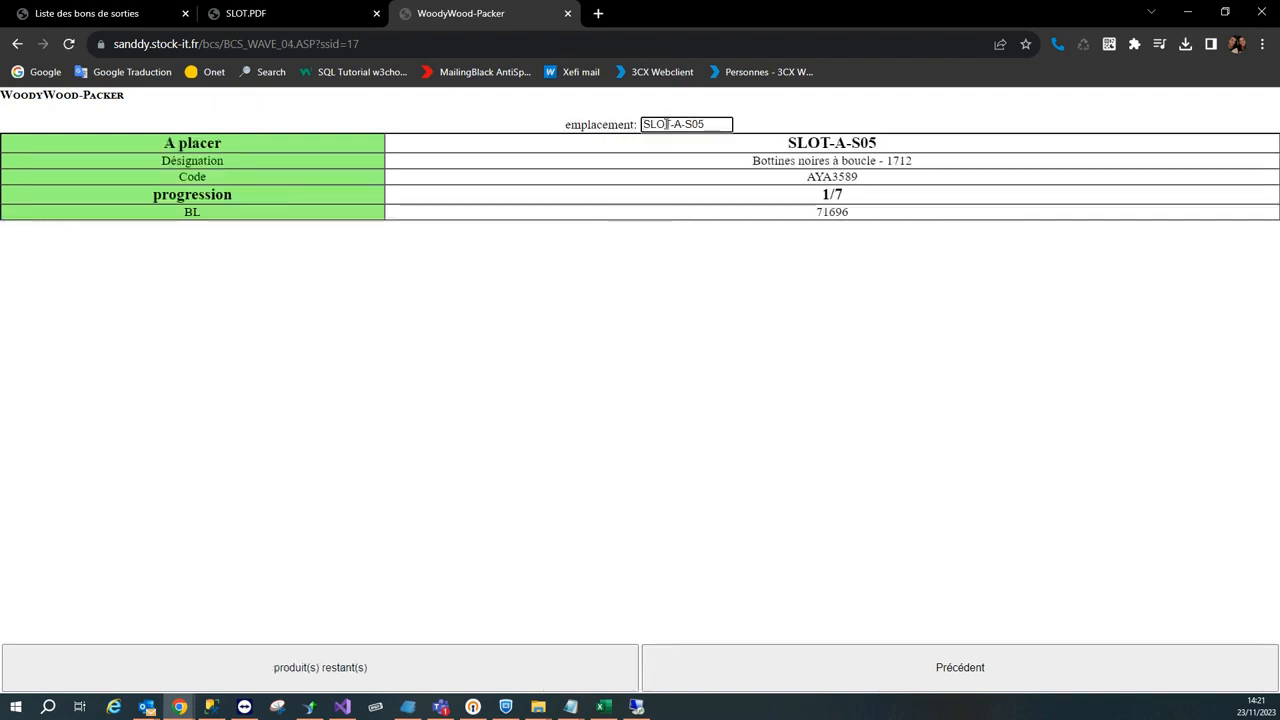
pyautogui.press('Return')
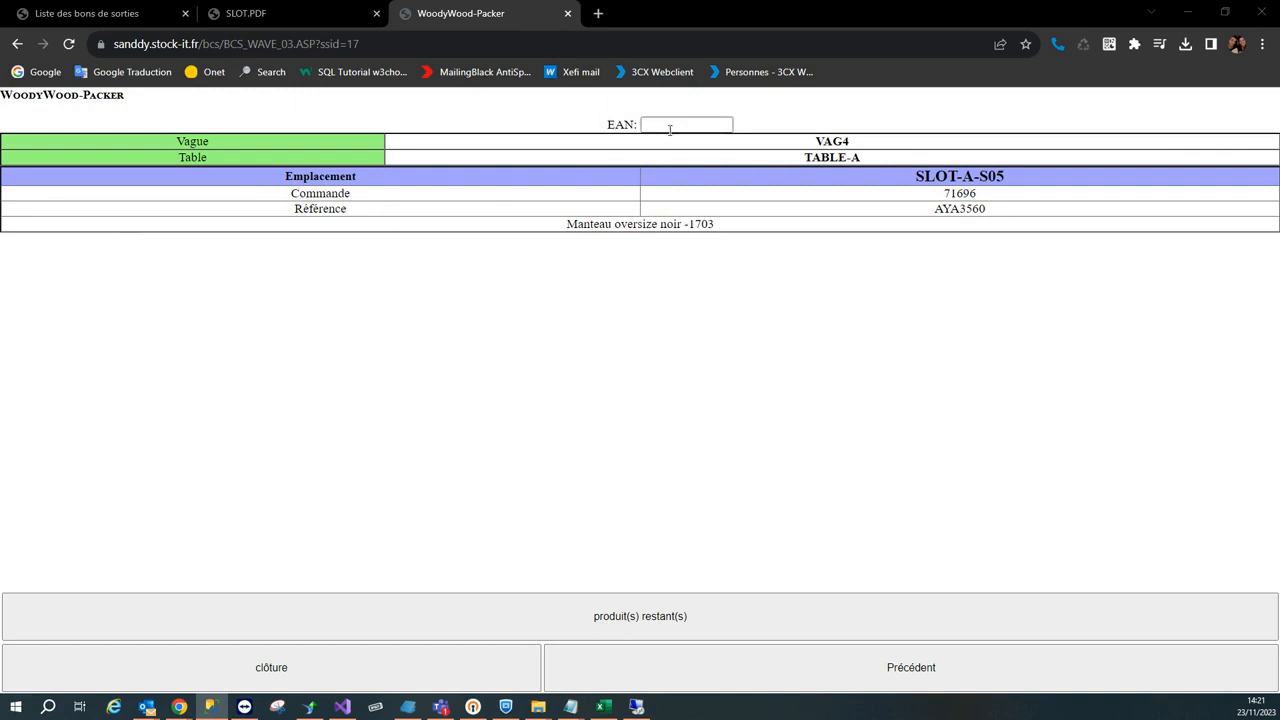
# Step: Enter the EANs of items AYA3570 and AYA3574 in turn, confirming placement of each in location SLOT-A-S05
pyautogui.write('020002')
pyautogui.press('Return')
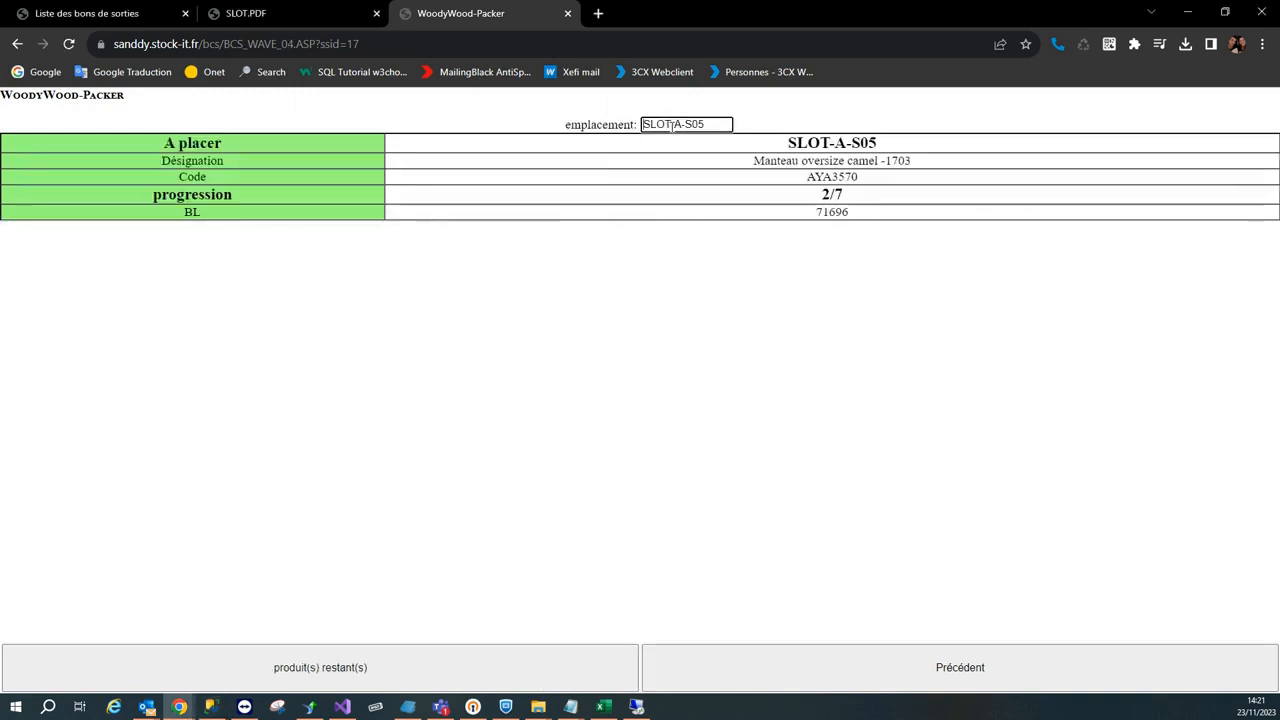
pyautogui.press('Return')
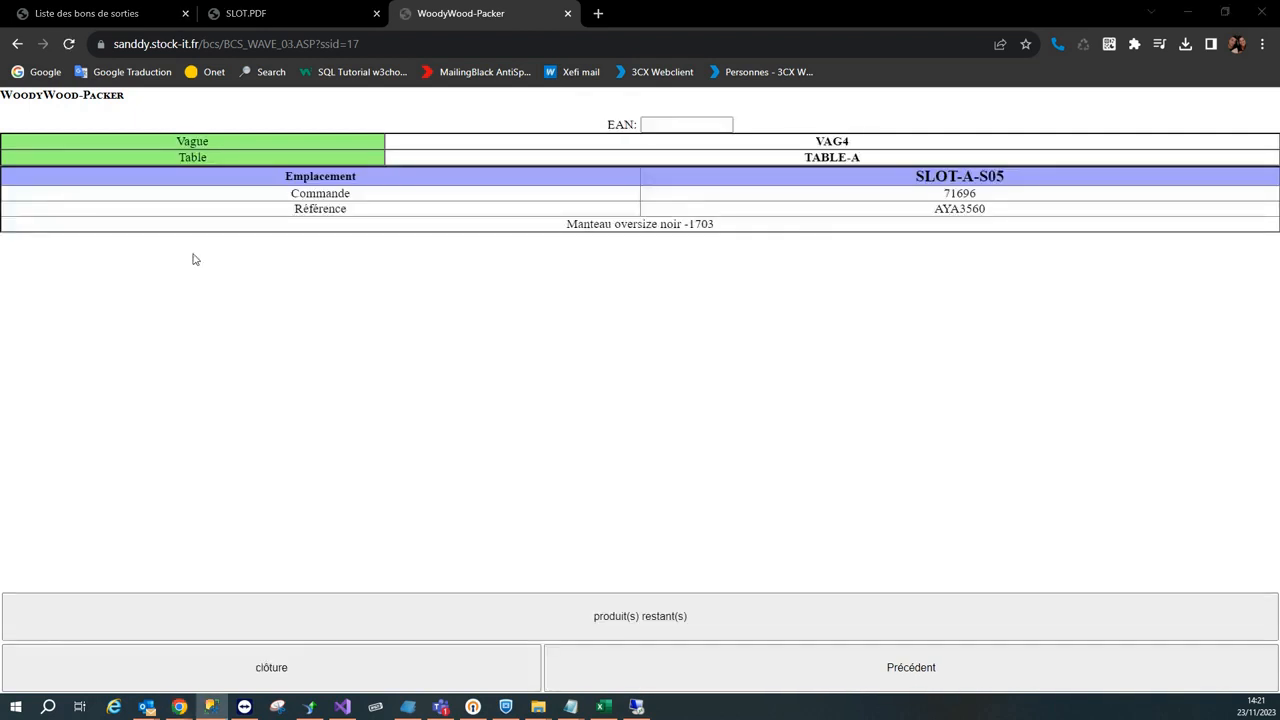
pyautogui.write('020009')
pyautogui.press('Return')
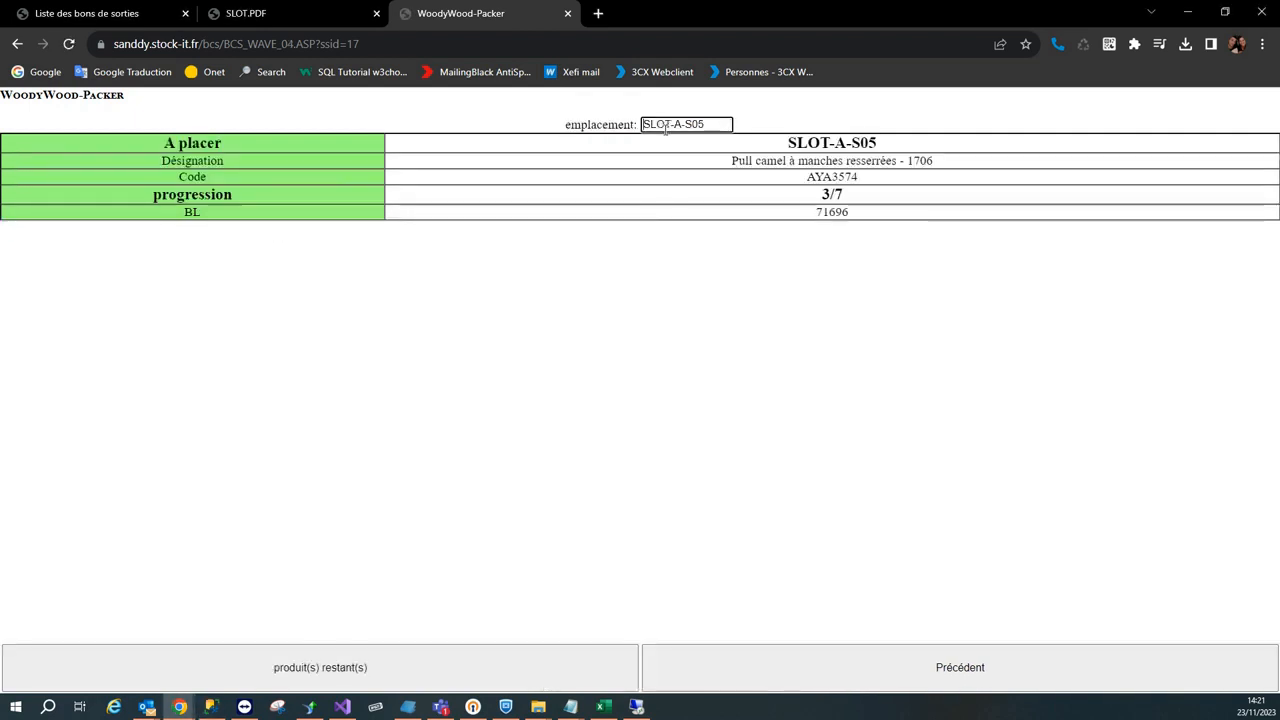
pyautogui.press('Return')
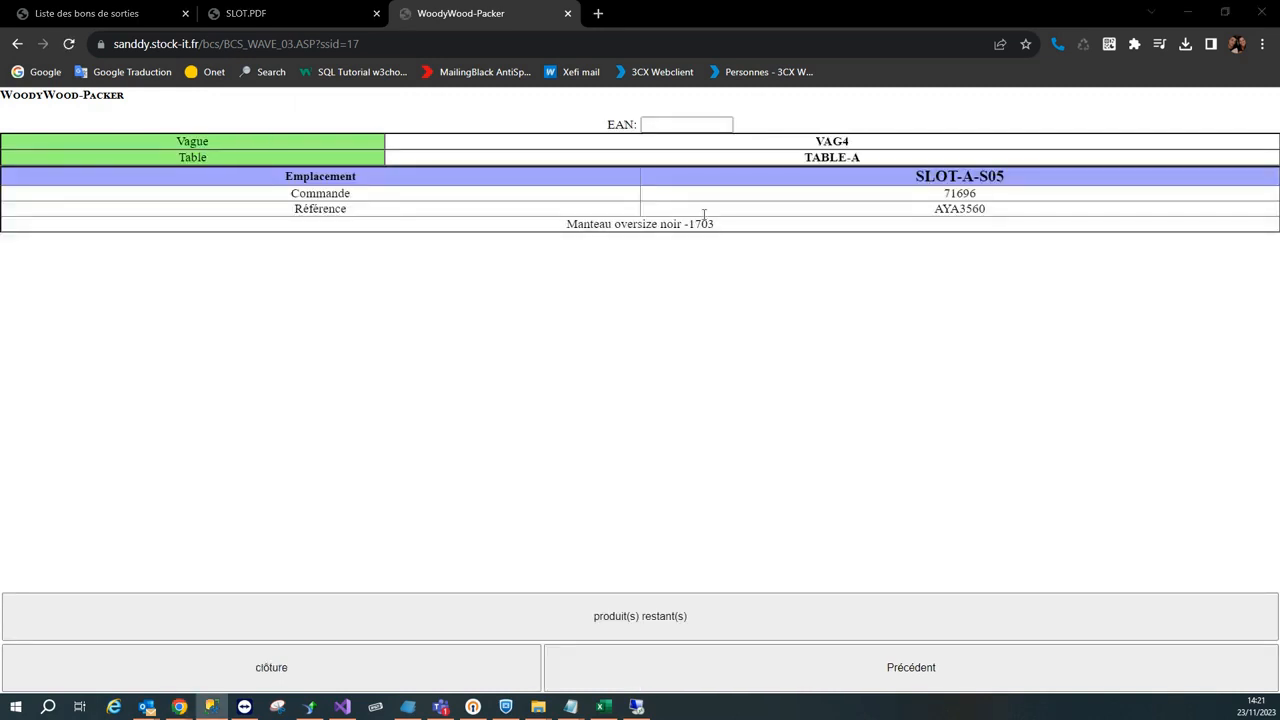
# Step: Enter the EANs of items AYA3576 and AYA3575 in turn, confirming placement of each in location SLOT-A-S05
pyautogui.write('020070')
pyautogui.press('Return')
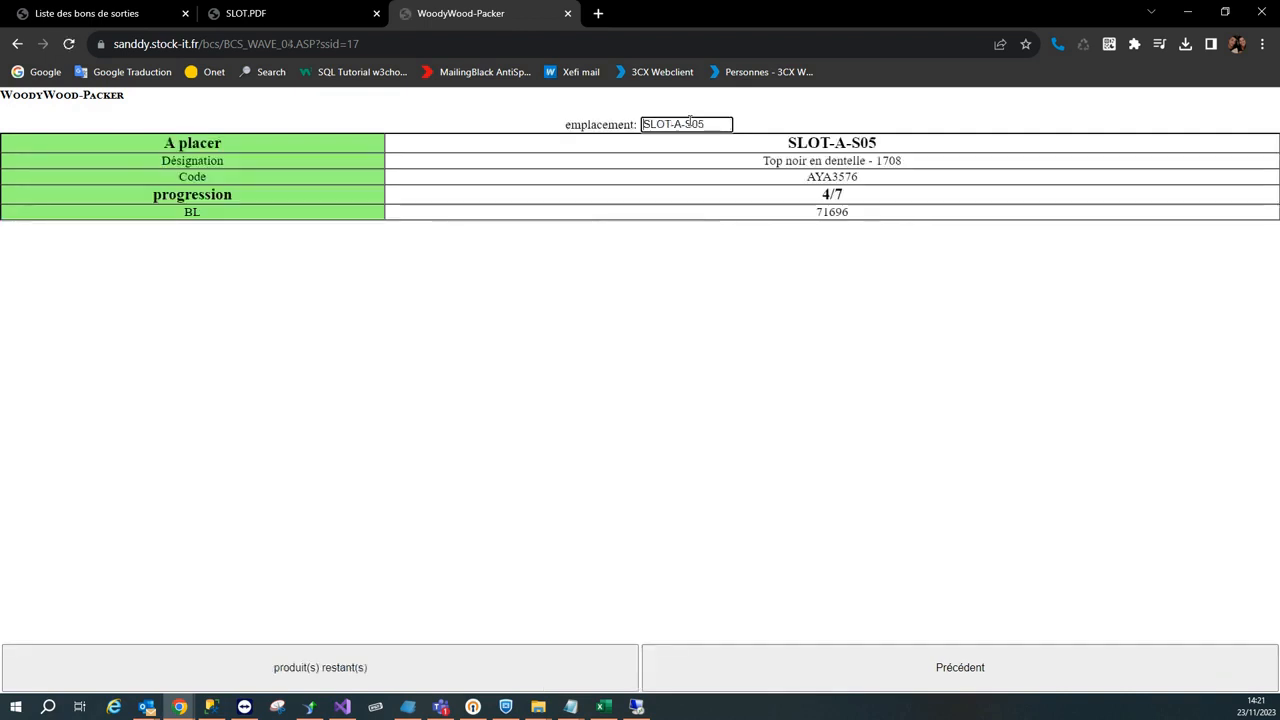
pyautogui.press('Return')
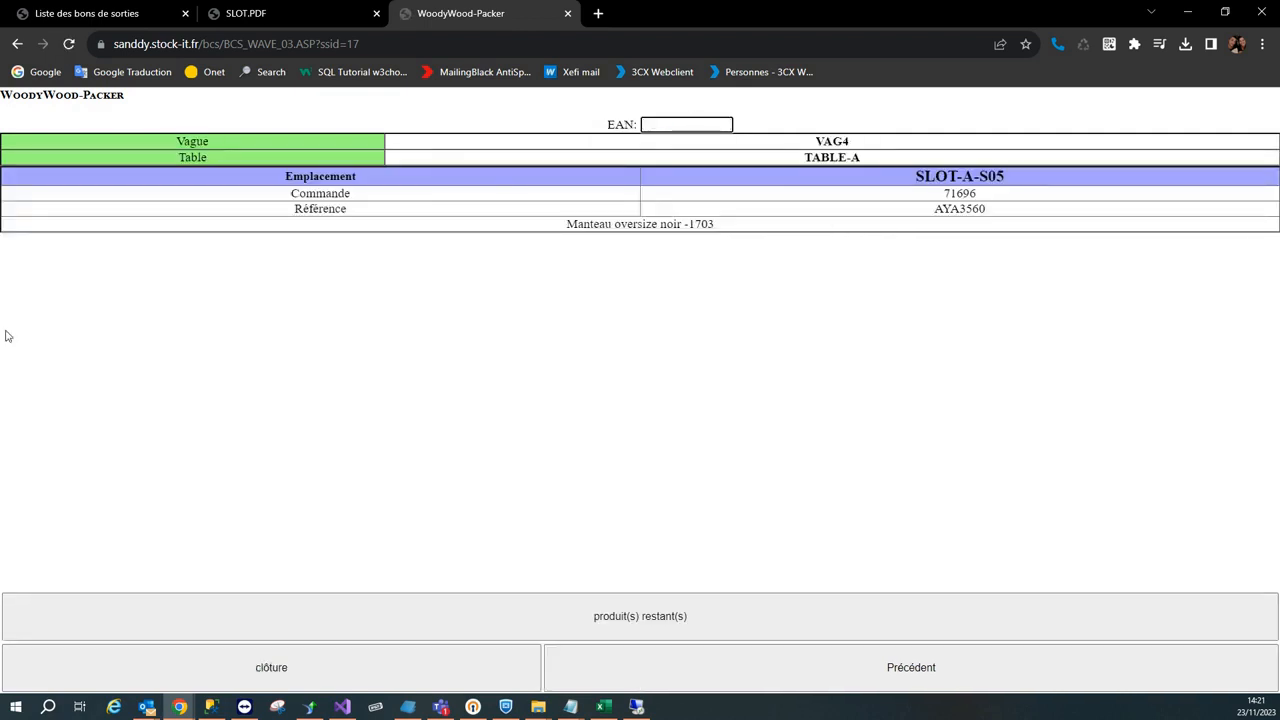
pyautogui.hotkey('alt', 'Tab')
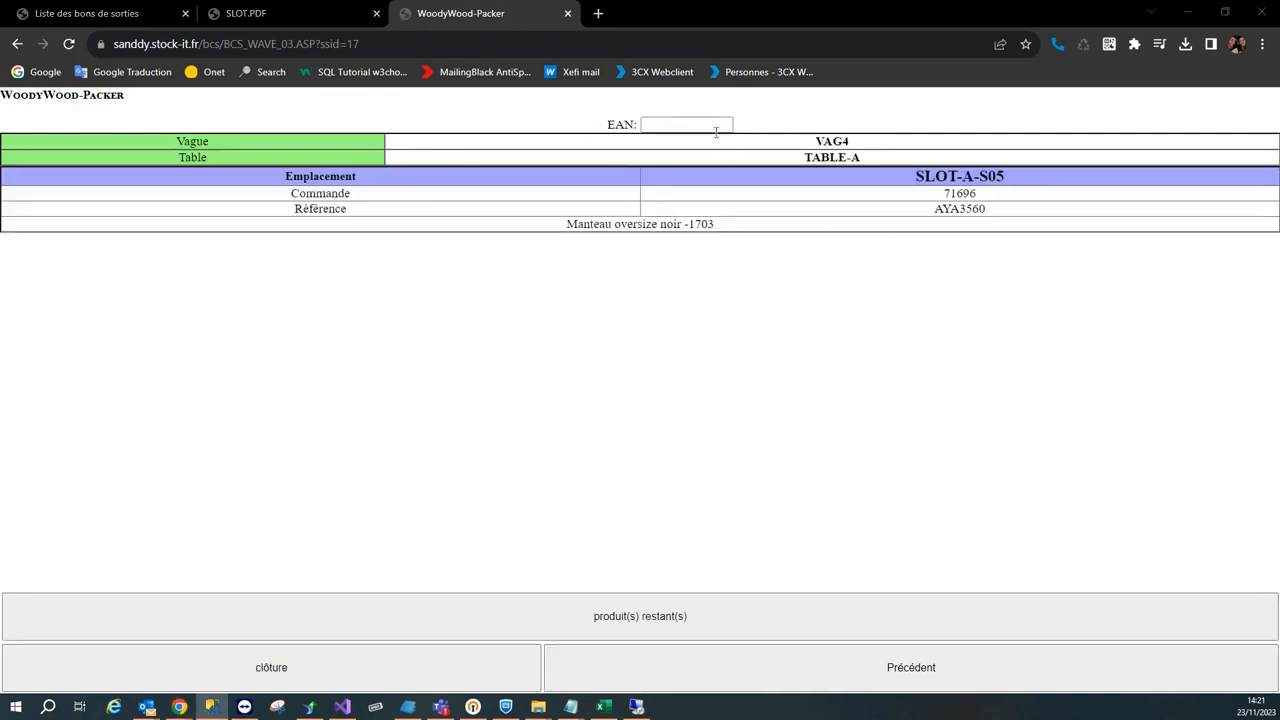
pyautogui.click(714, 131)
pyautogui.write('026003')
pyautogui.press('Return')
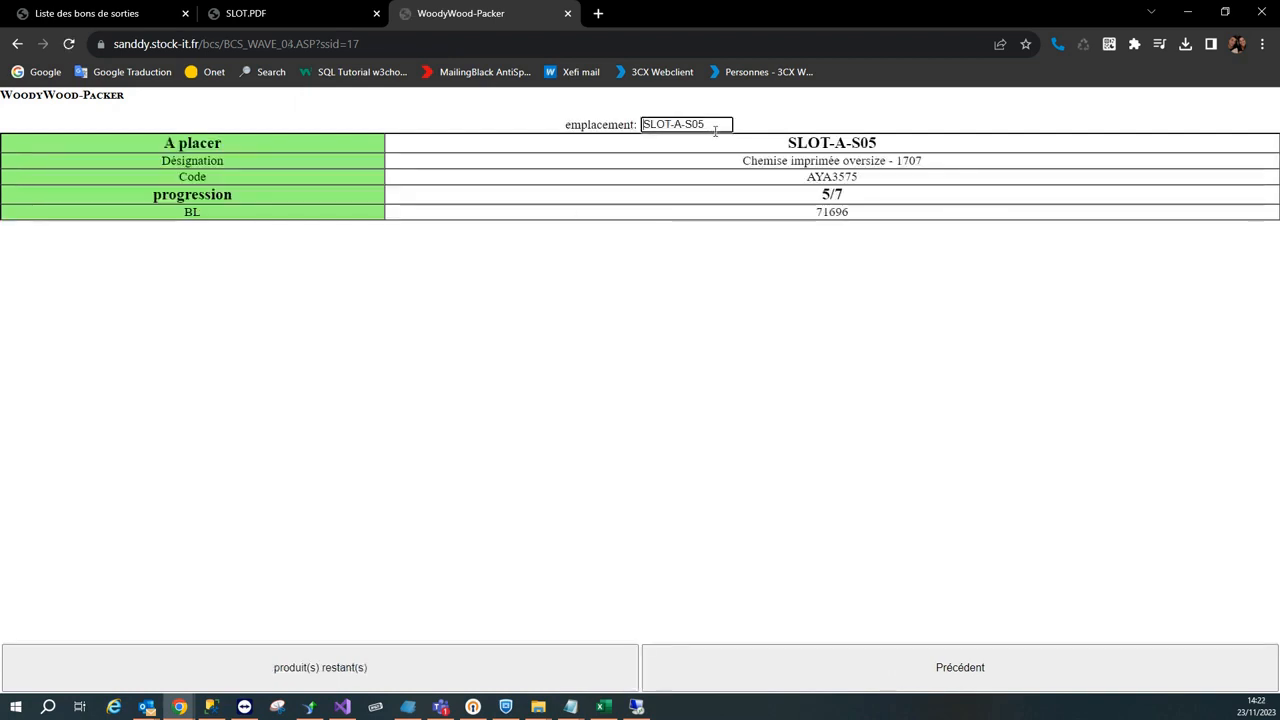
pyautogui.press('Return')
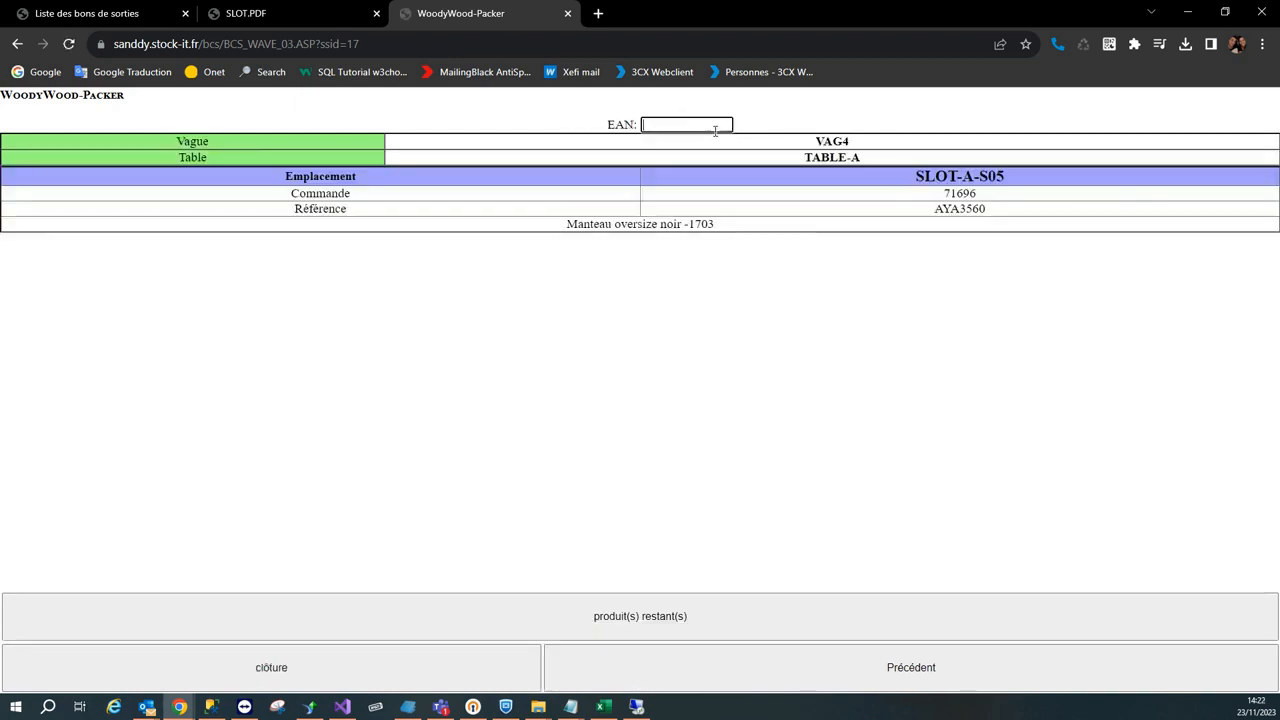
# Step: Enter the EAN of item AYA3560 (Manteau oversize noir) and confirm its placement in location SLOT-A-S05
pyautogui.hotkey('alt', 'Tab')
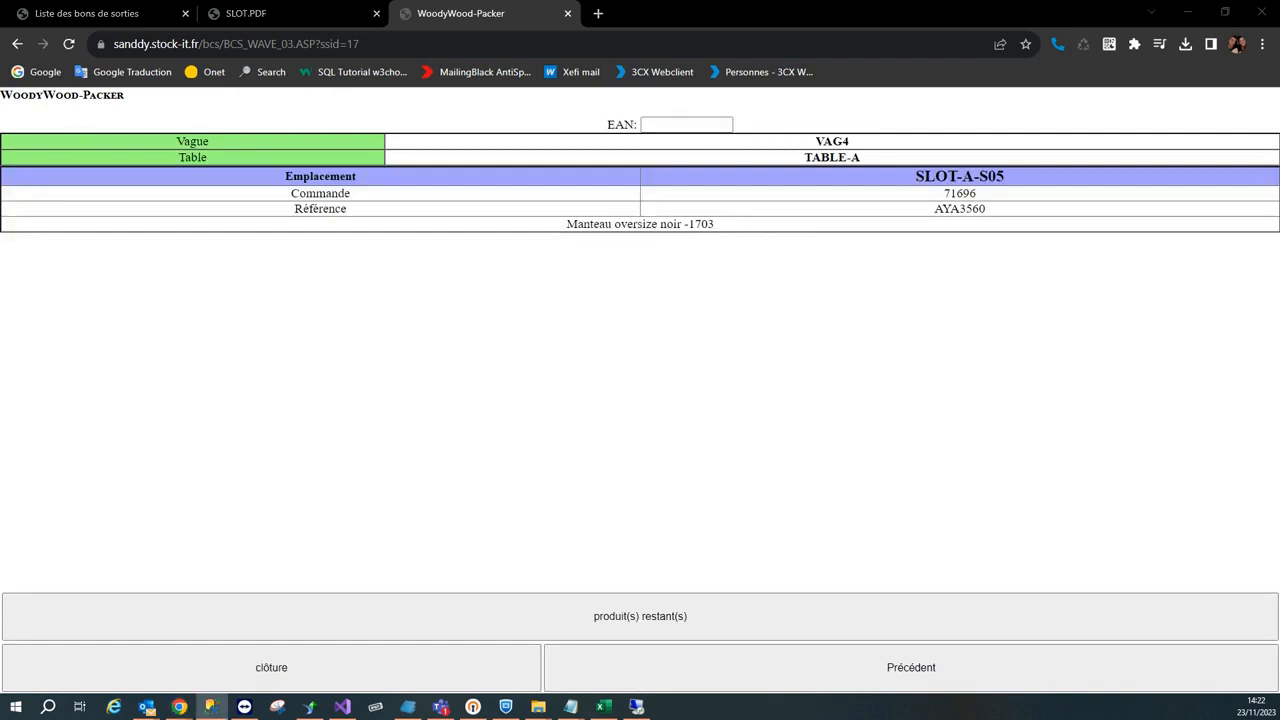
pyautogui.click(665, 124)
pyautogui.write('026003')
pyautogui.press('Return')
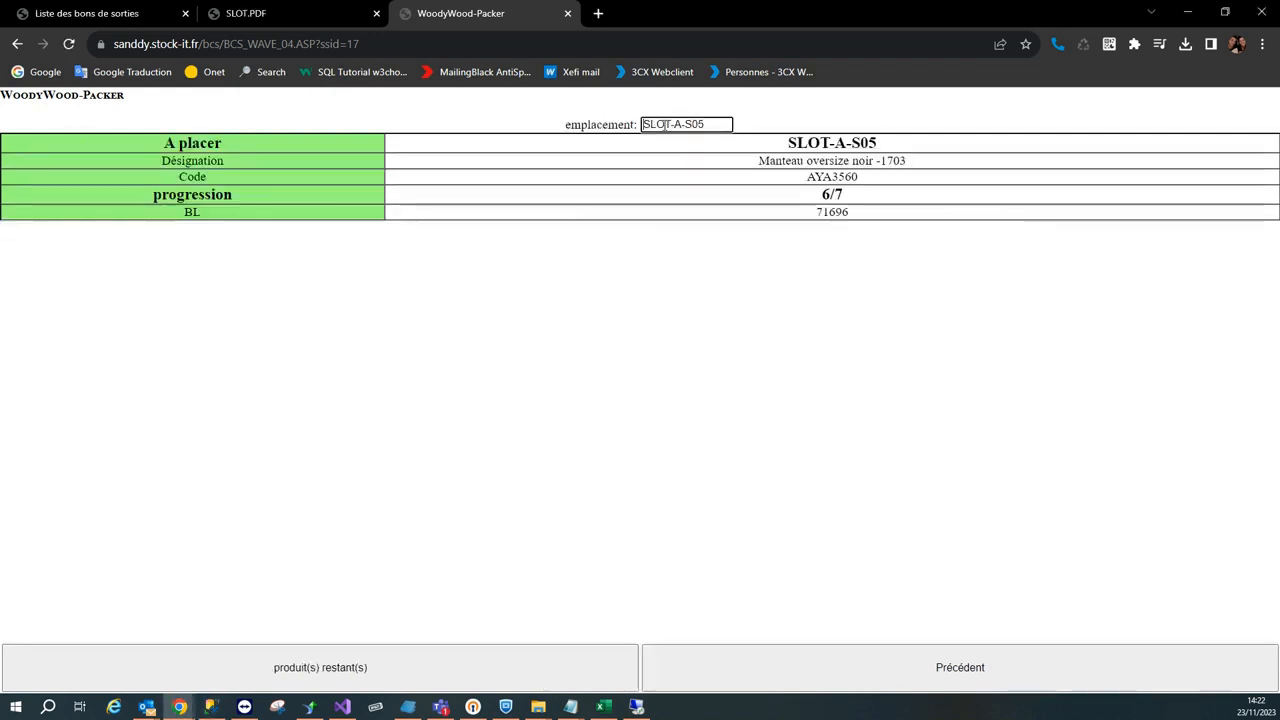
pyautogui.write('SLOT-A-S05')
pyautogui.press('Return')
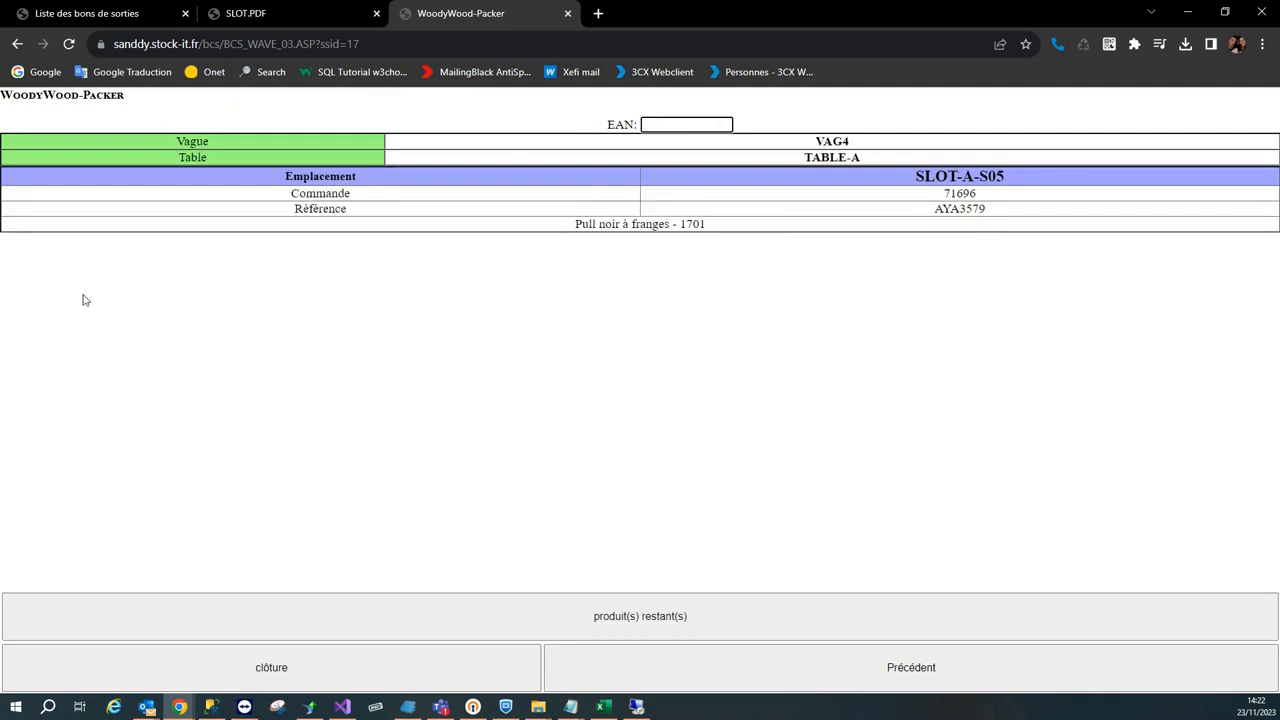
# Step: Enter the EAN of item AYA3579 (Pull noir à franges) and confirm its placement in location SLOT-A-S05
pyautogui.hotkey('alt', 'Tab')
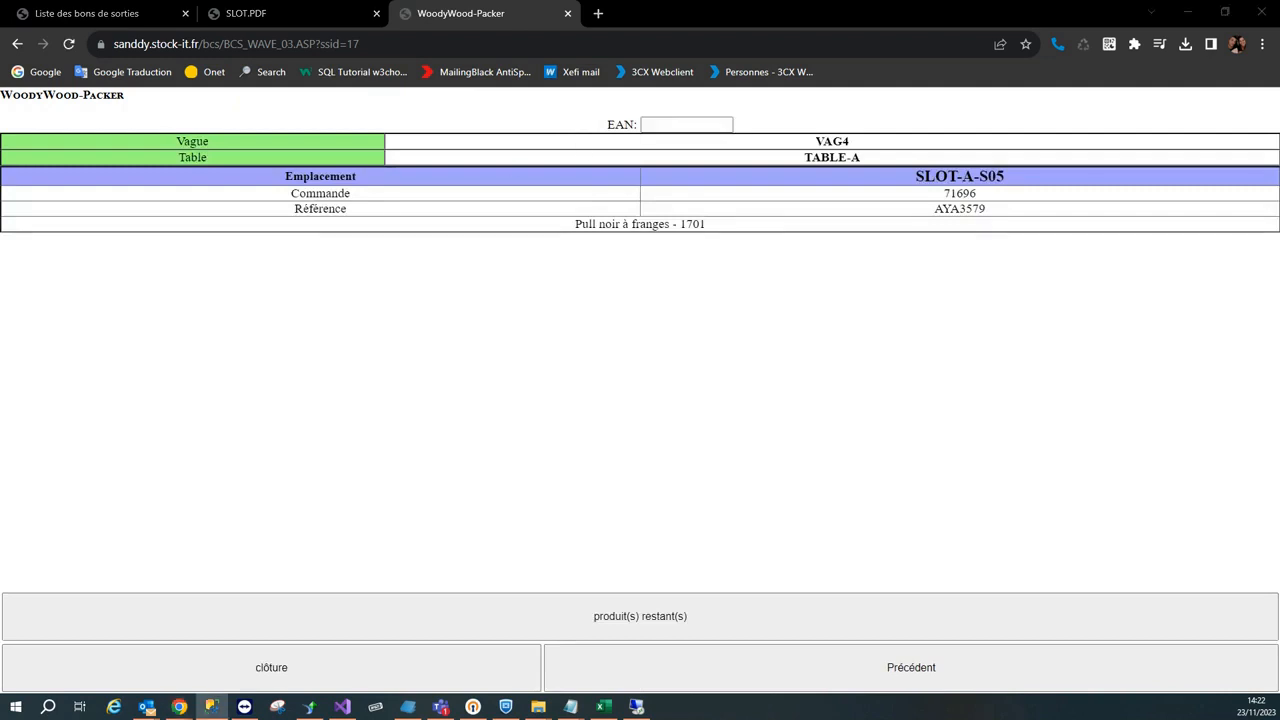
pyautogui.click(655, 125)
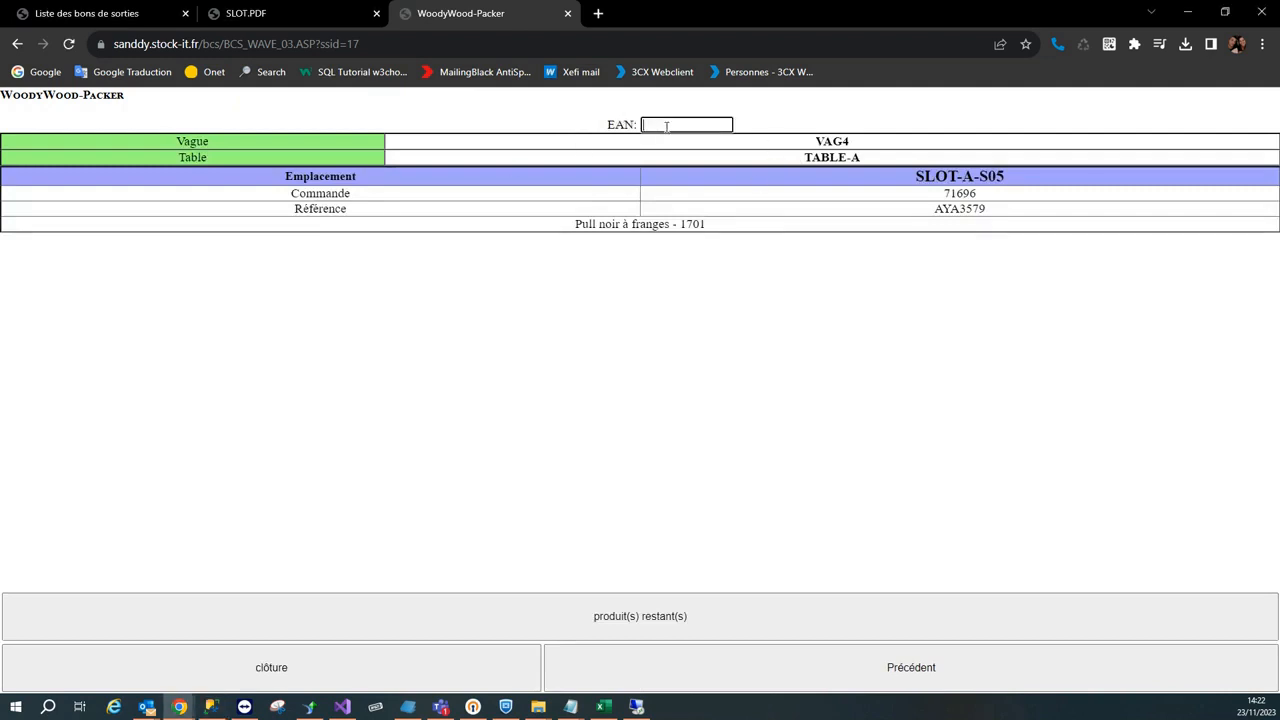
pyautogui.write('029091')
pyautogui.press('Return')
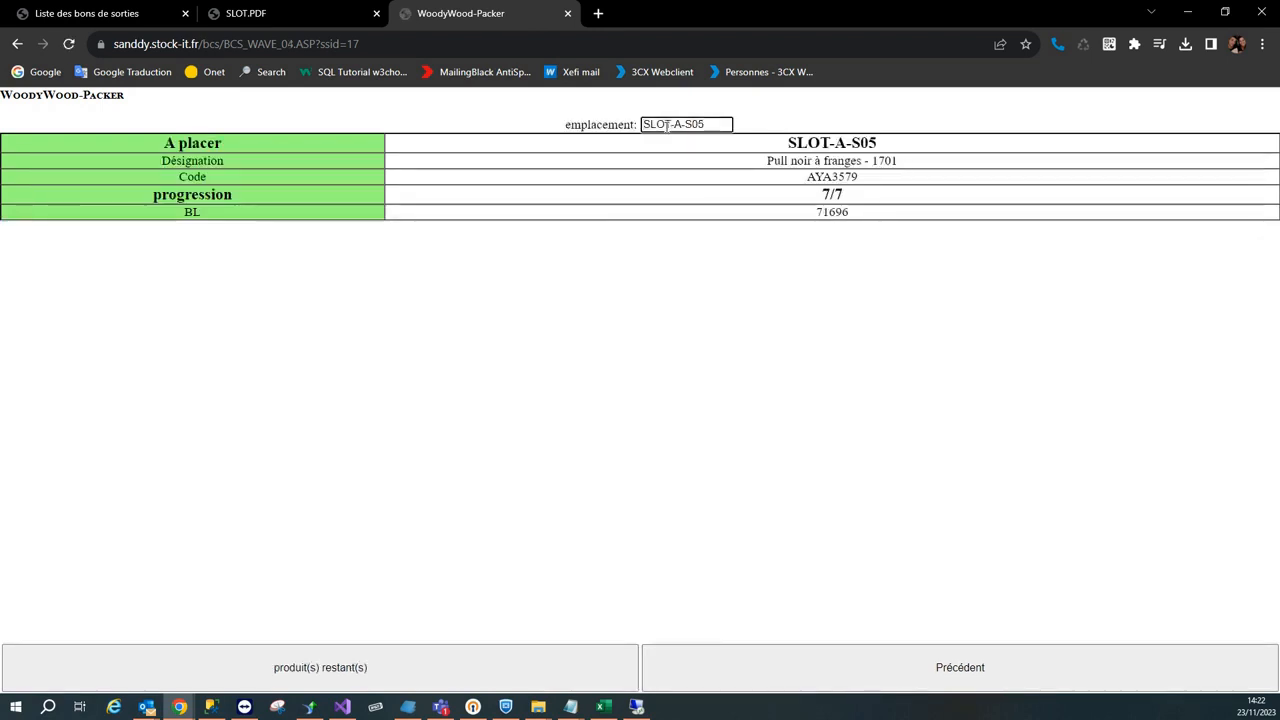
pyautogui.press('Return')
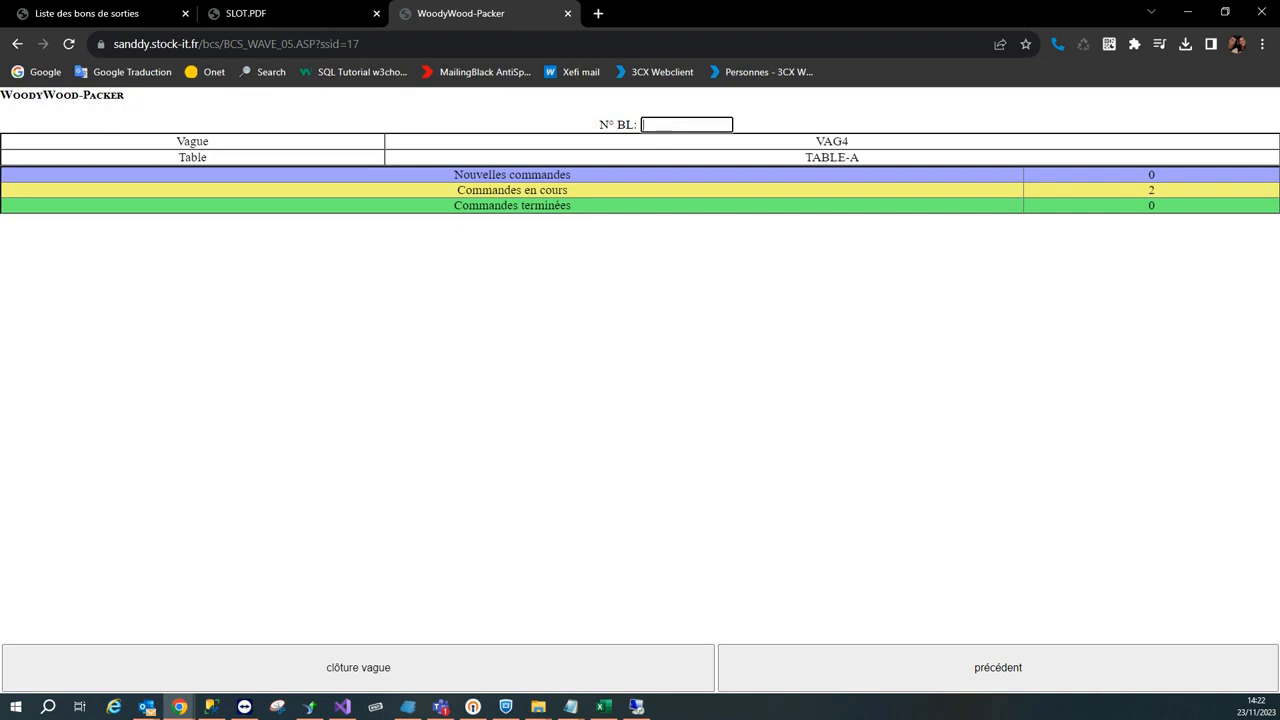
# Step: Enter the BL number of the two-item order, validate it with location SLOT-A-S04 and definitively close the BL
pyautogui.hotkey('alt', 'Tab')
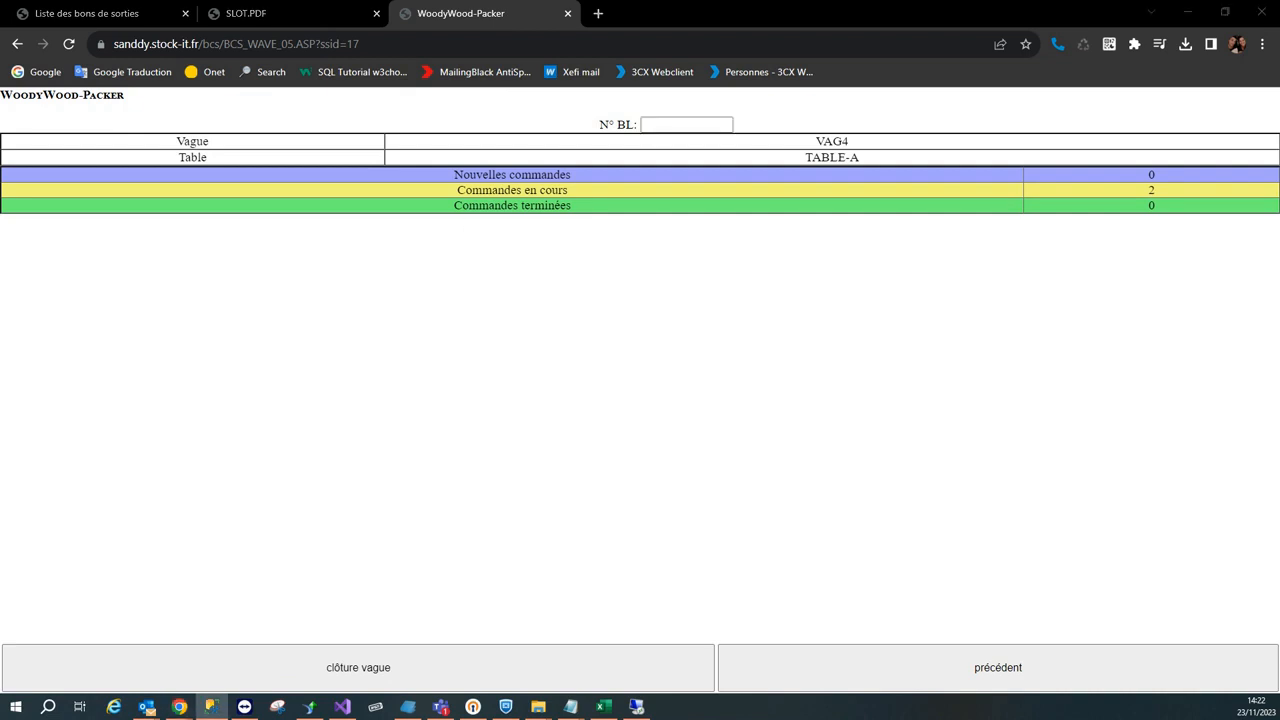
pyautogui.click(674, 126)
pyautogui.write('BL35')
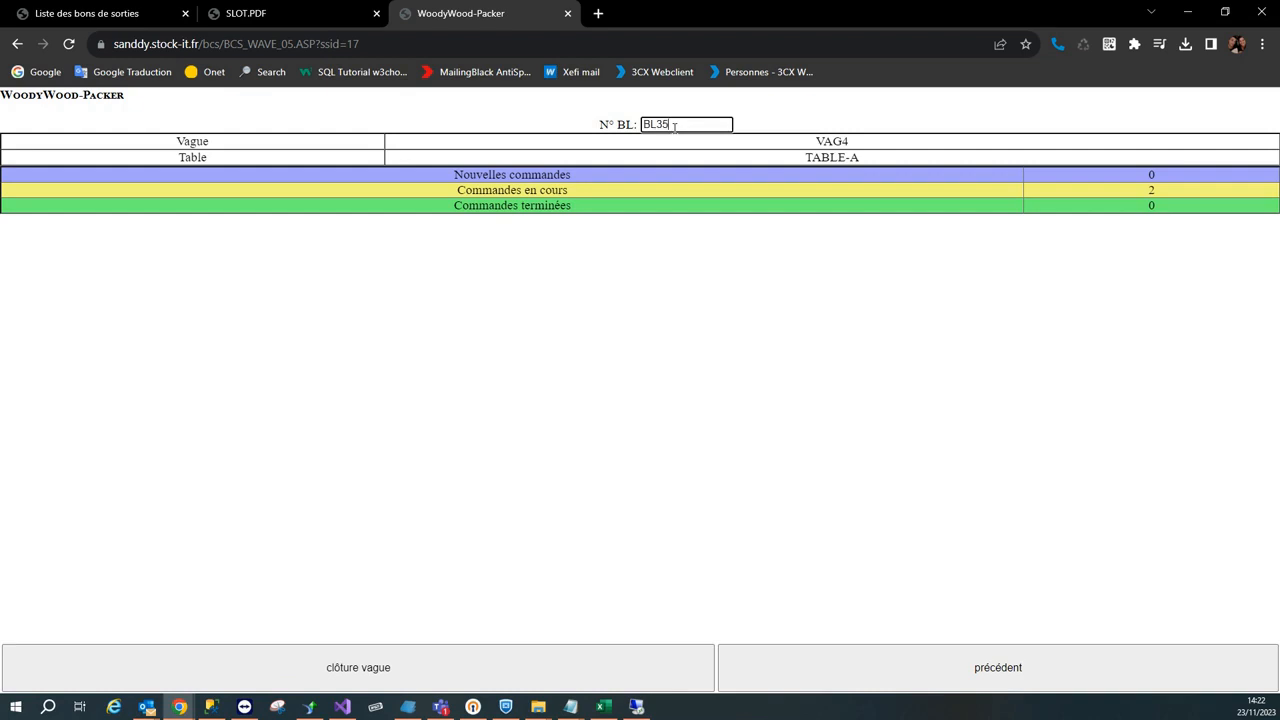
pyautogui.press('Return')
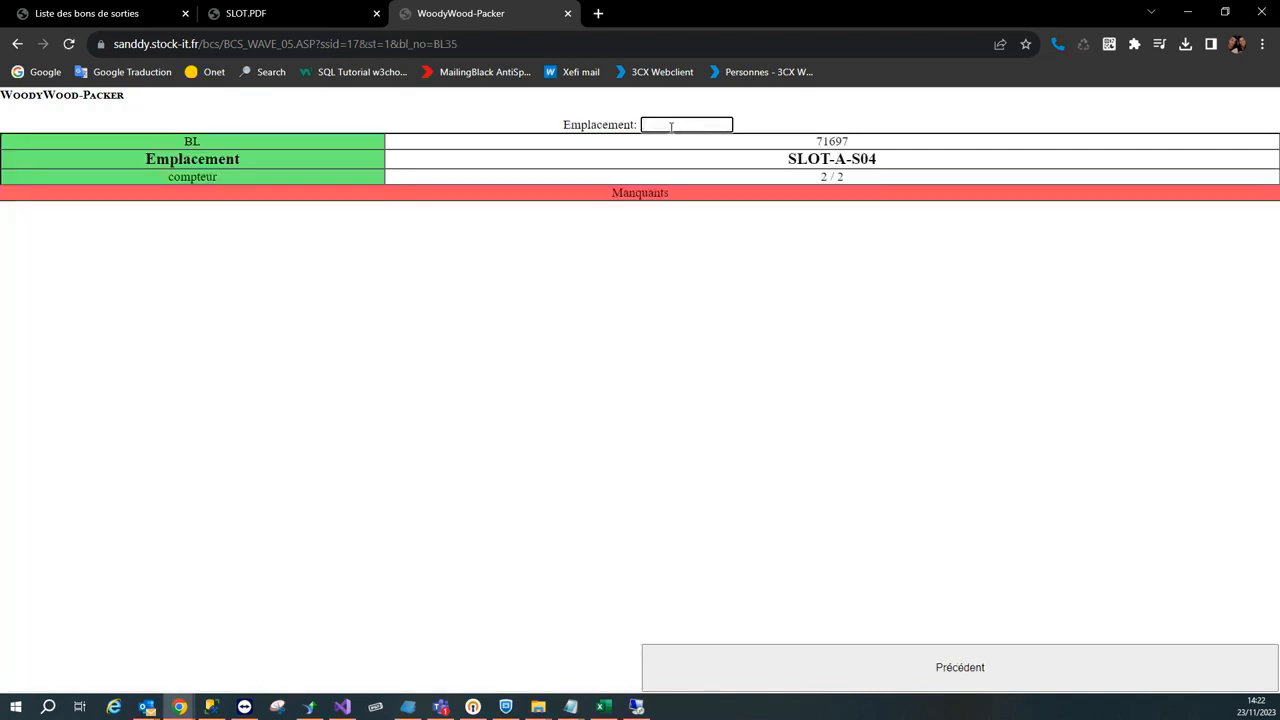
pyautogui.moveTo(884, 161); pyautogui.dragTo(783, 166)
pyautogui.hotkey('ctrl', 'c')
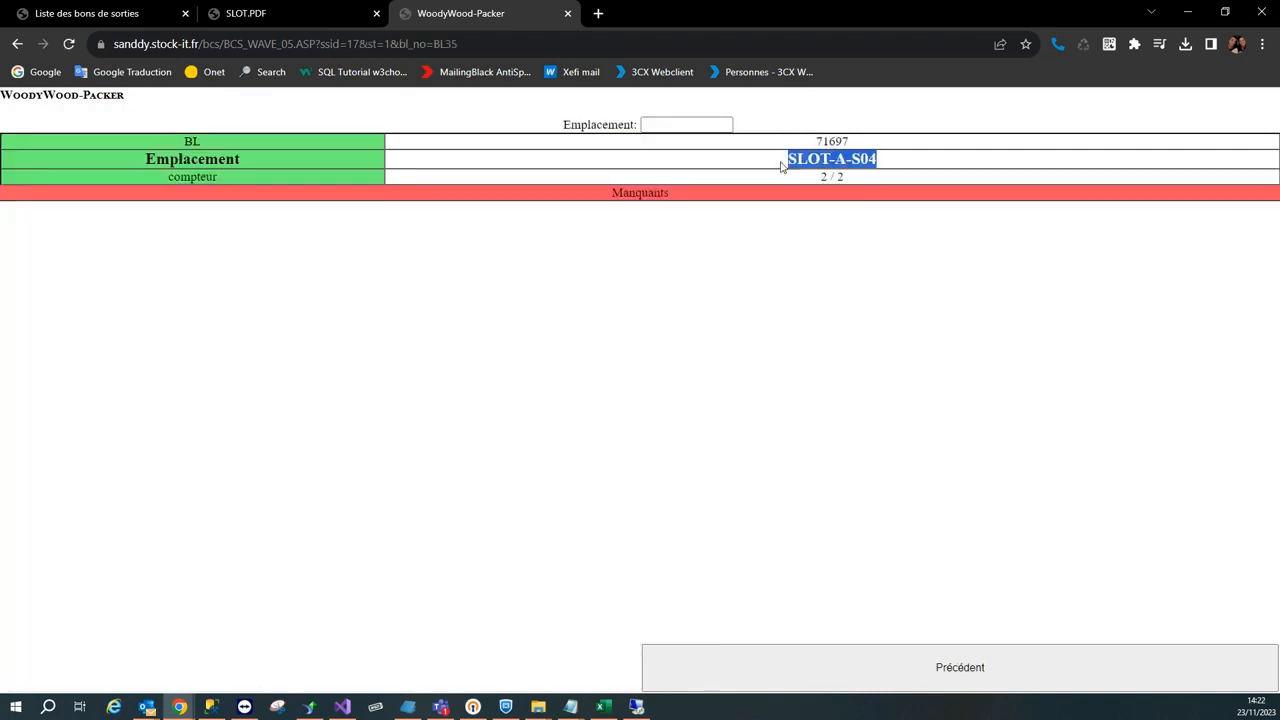
pyautogui.click(685, 125)
pyautogui.hotkey('ctrl', 'v')
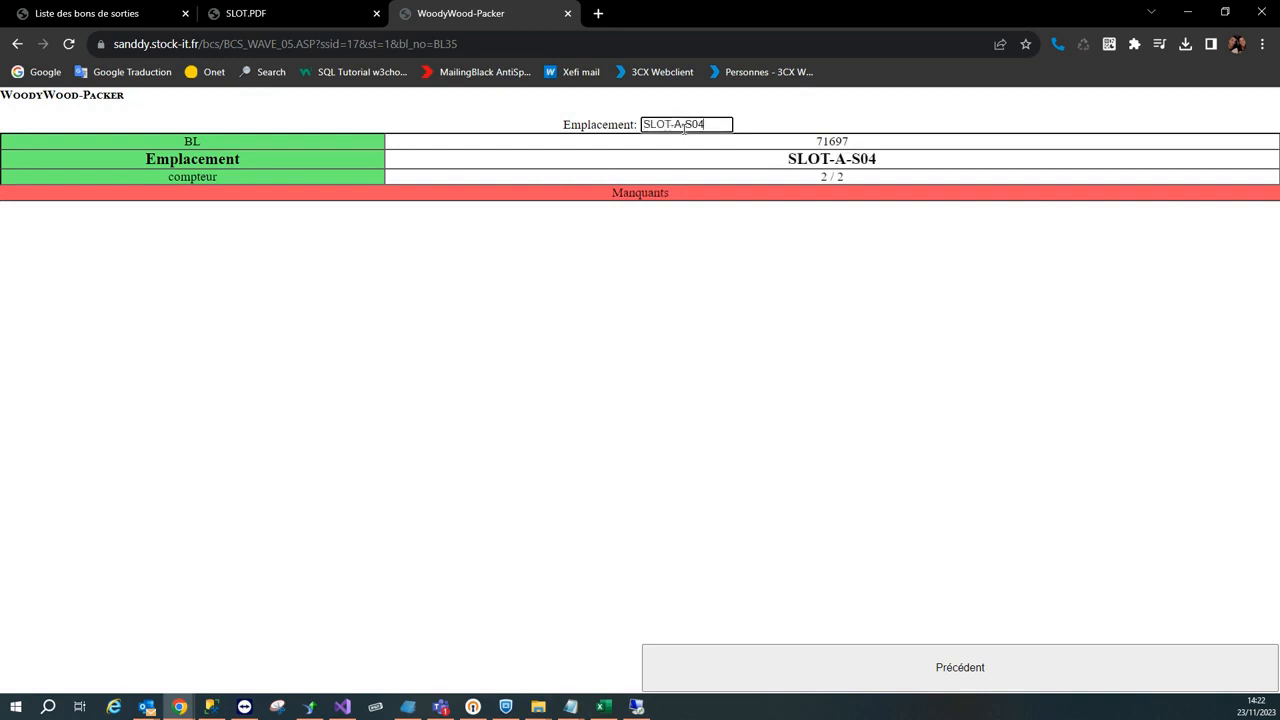
pyautogui.press('Return')
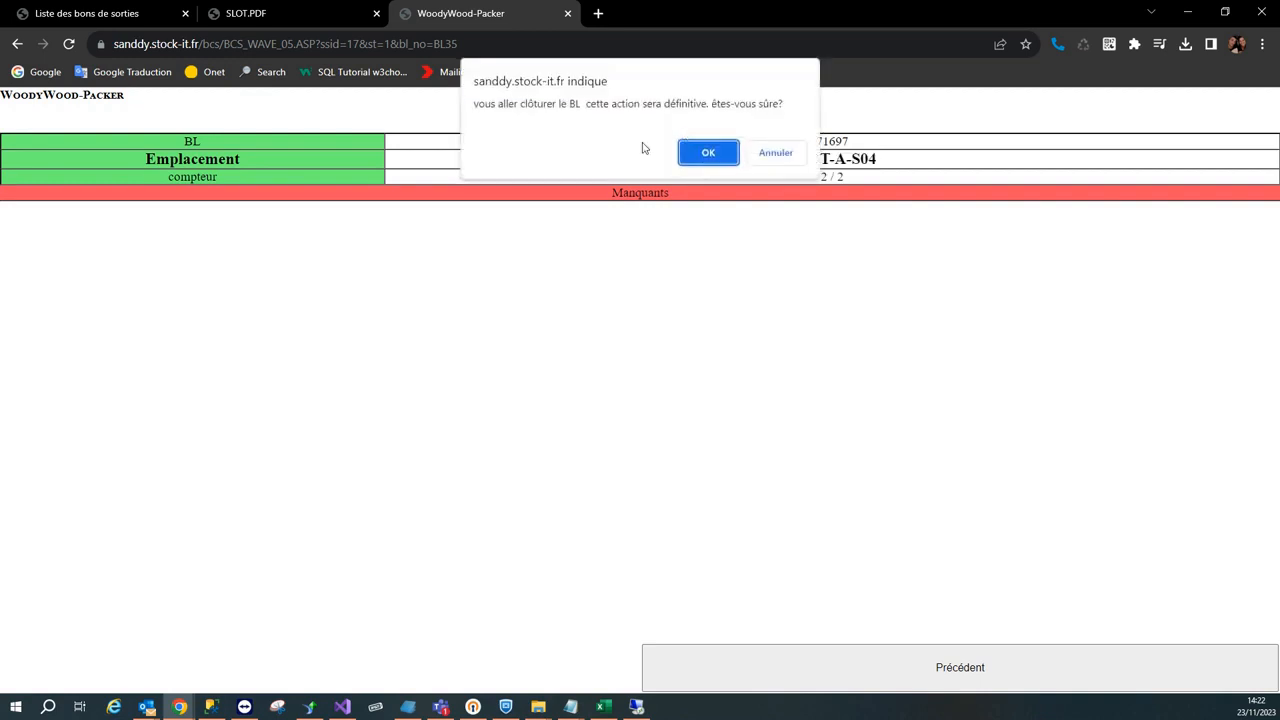
pyautogui.click(707, 152)
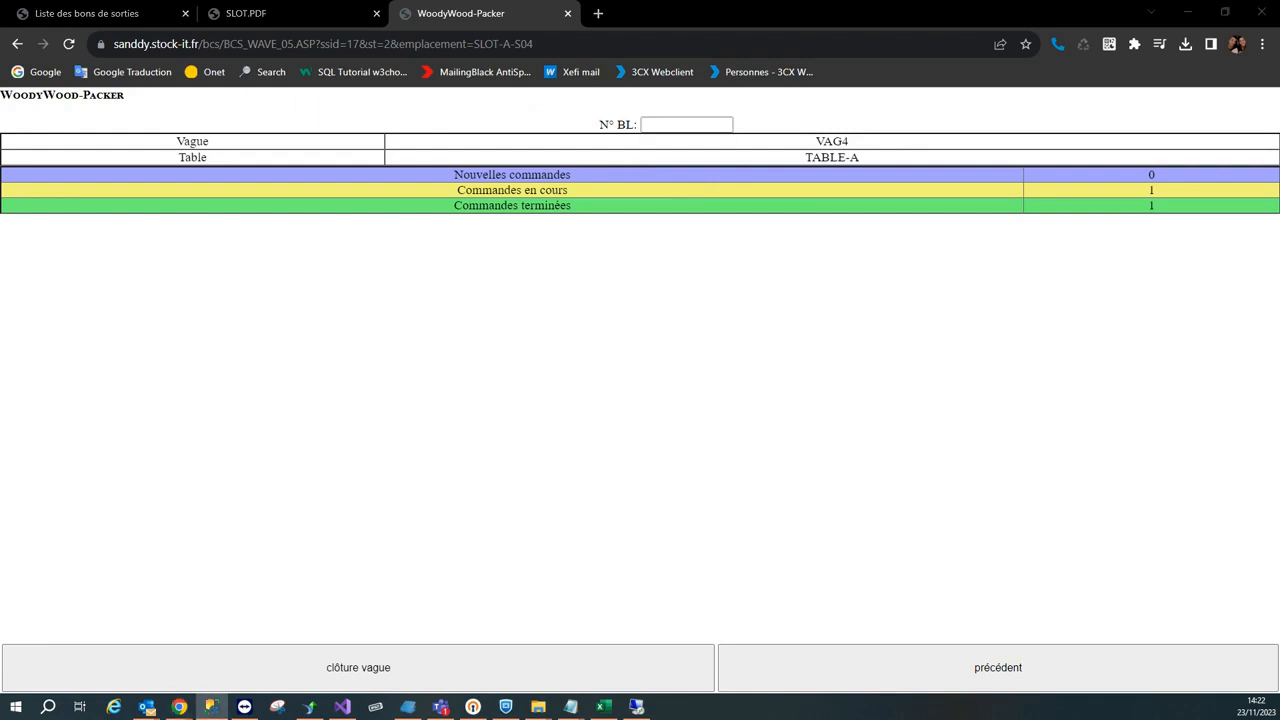
# Step: Enter the BL number of the seven-item order, validate it with location SLOT-A-S05 and definitively close the BL
pyautogui.click(657, 125)
pyautogui.write('BL36')
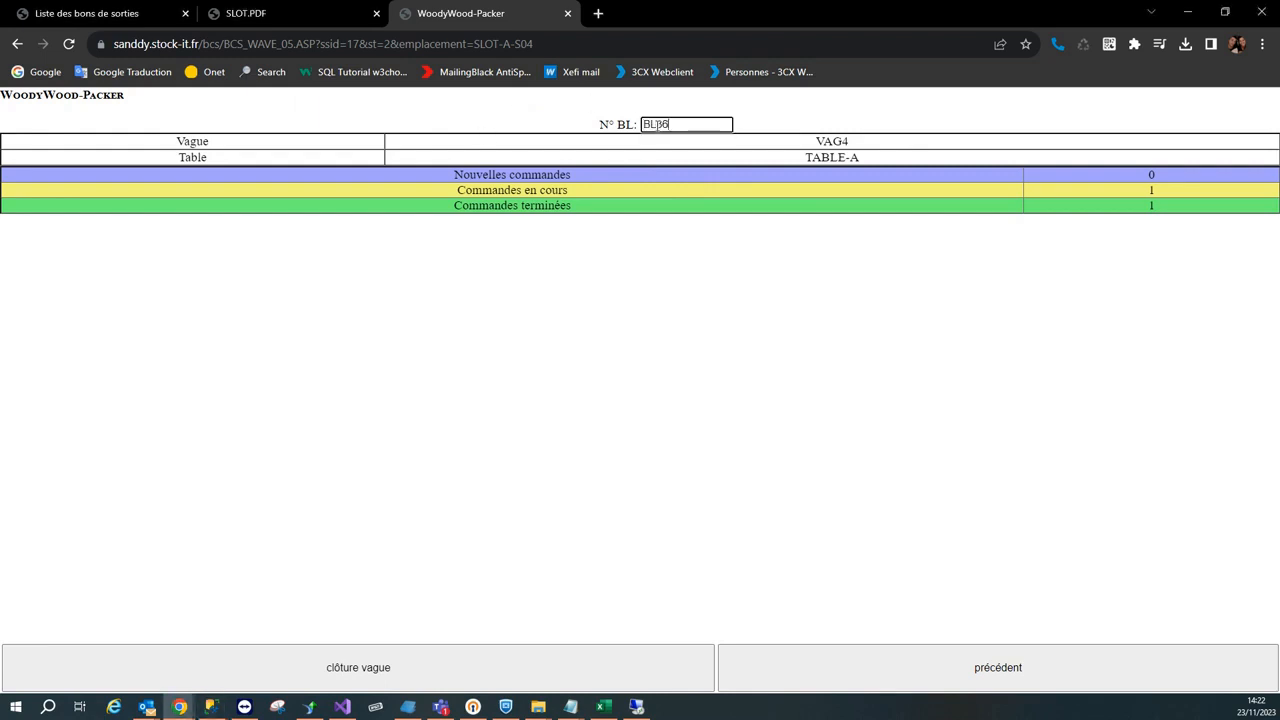
pyautogui.press('Return')
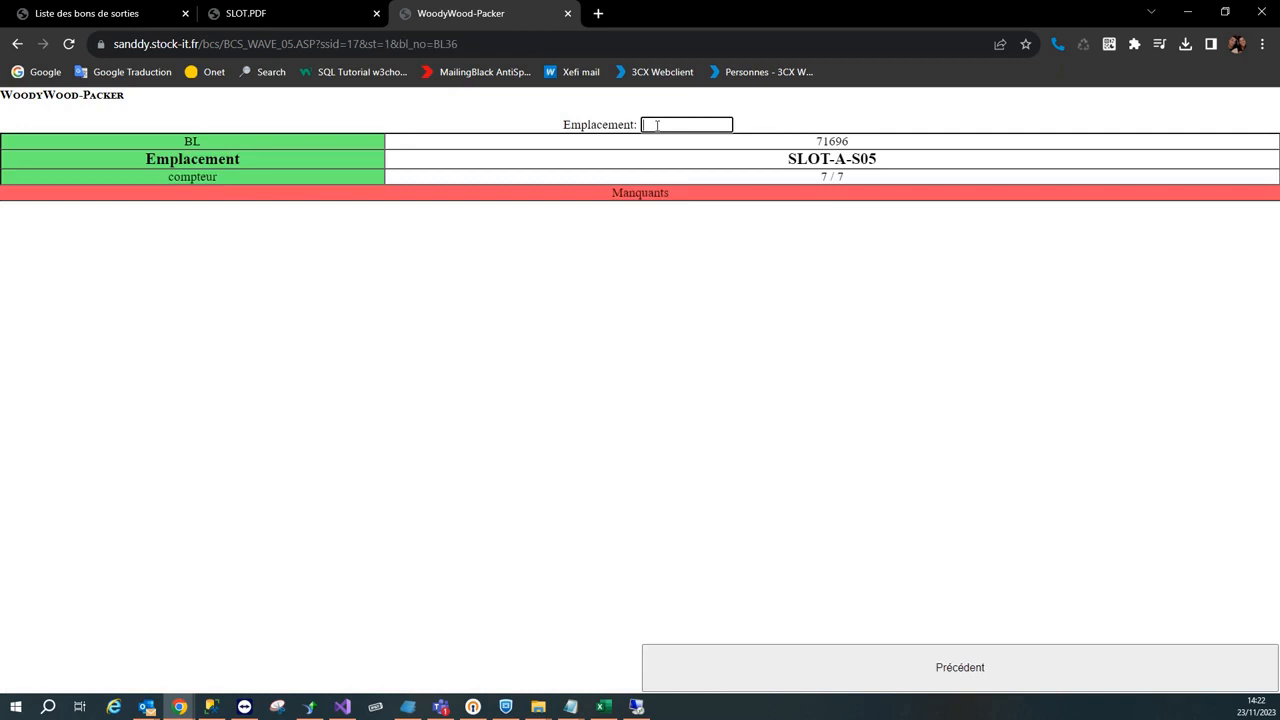
pyautogui.moveTo(906, 162); pyautogui.dragTo(784, 168)
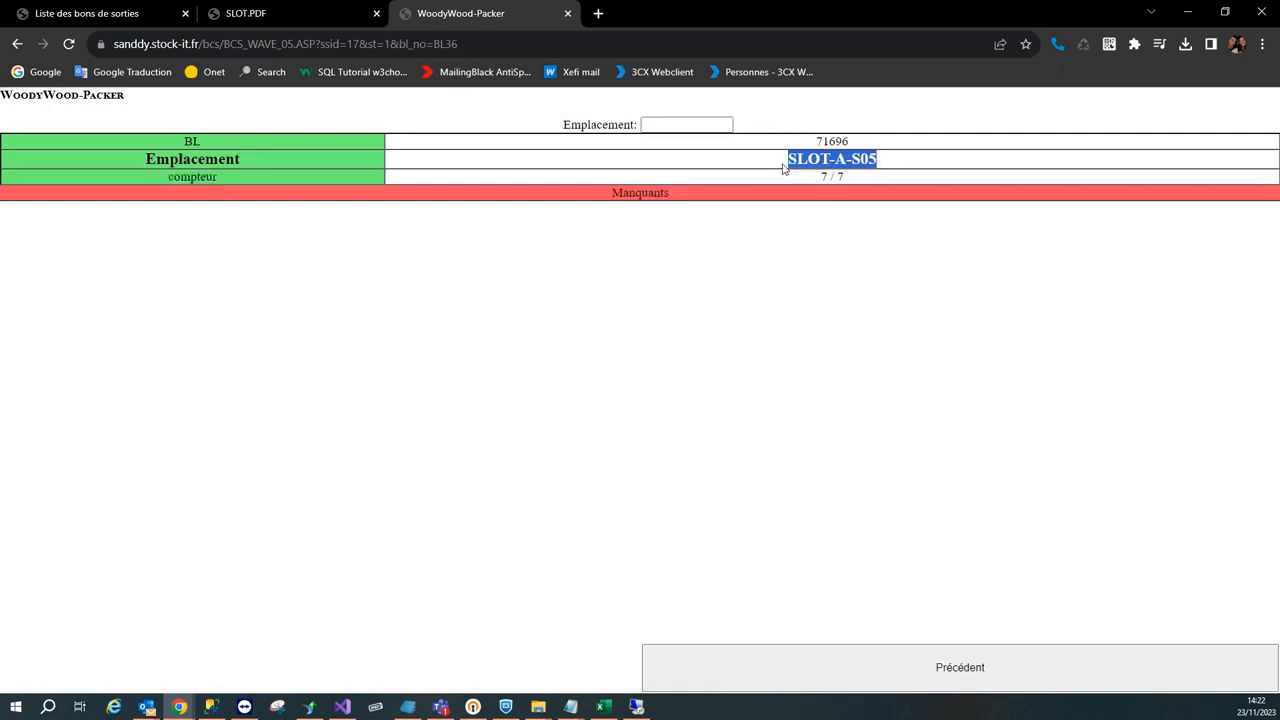
pyautogui.hotkey('ctrl', 'c')
pyautogui.click(667, 126)
pyautogui.hotkey('ctrl', 'v')
pyautogui.press('Return')
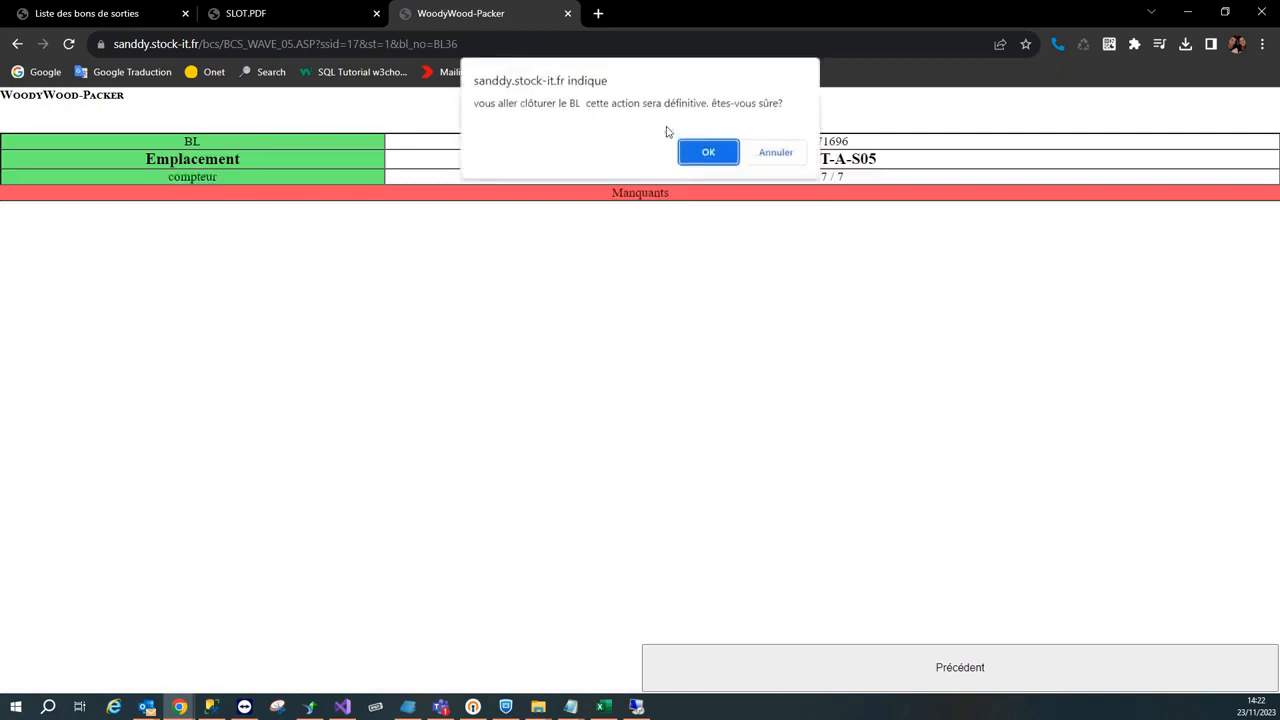
pyautogui.click(711, 158)
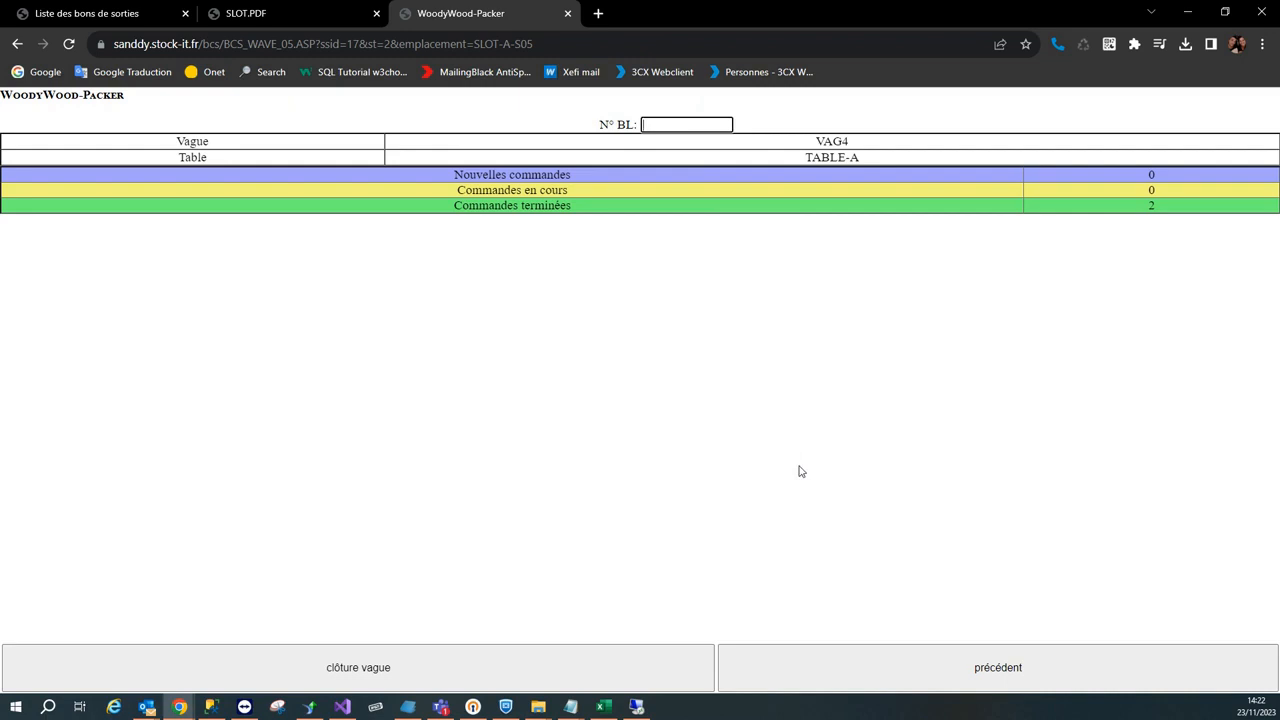
# Step: Go back from the closed-order screen of wave VAG4 and return to the outbound orders list (Sorties en cours)
pyautogui.click(849, 672)
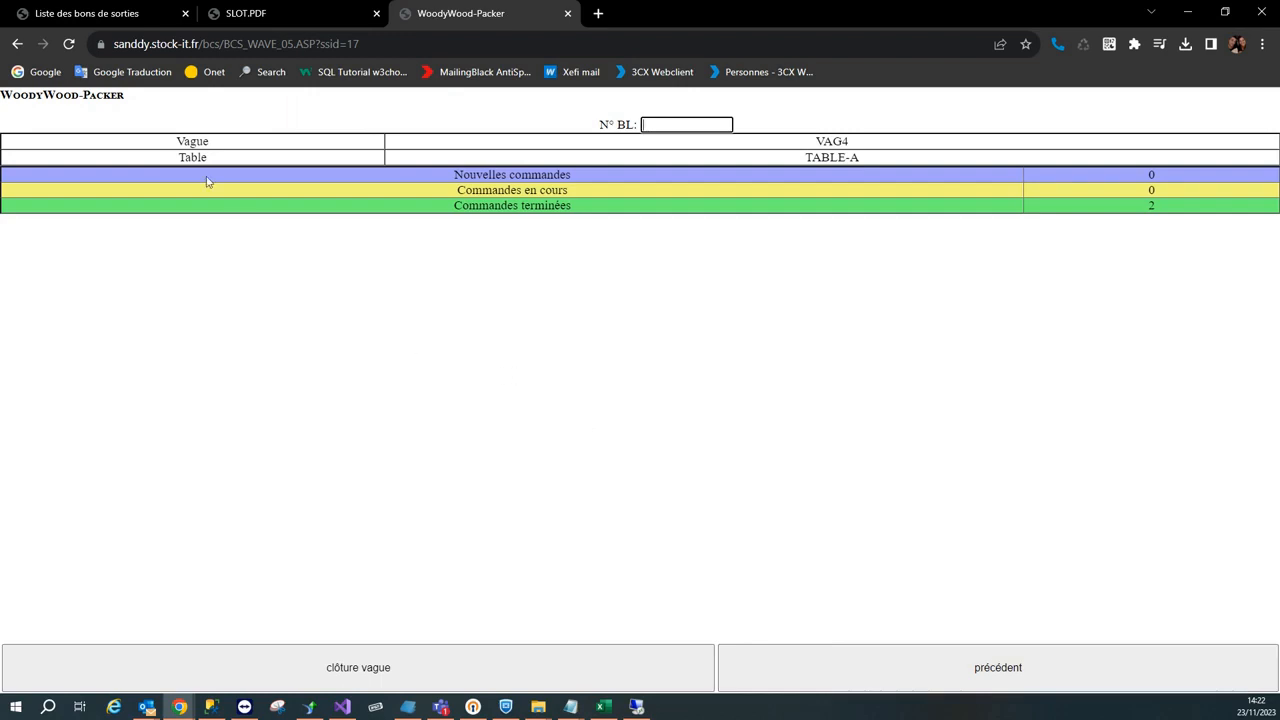
pyautogui.click(297, 7)
pyautogui.click(90, 13)
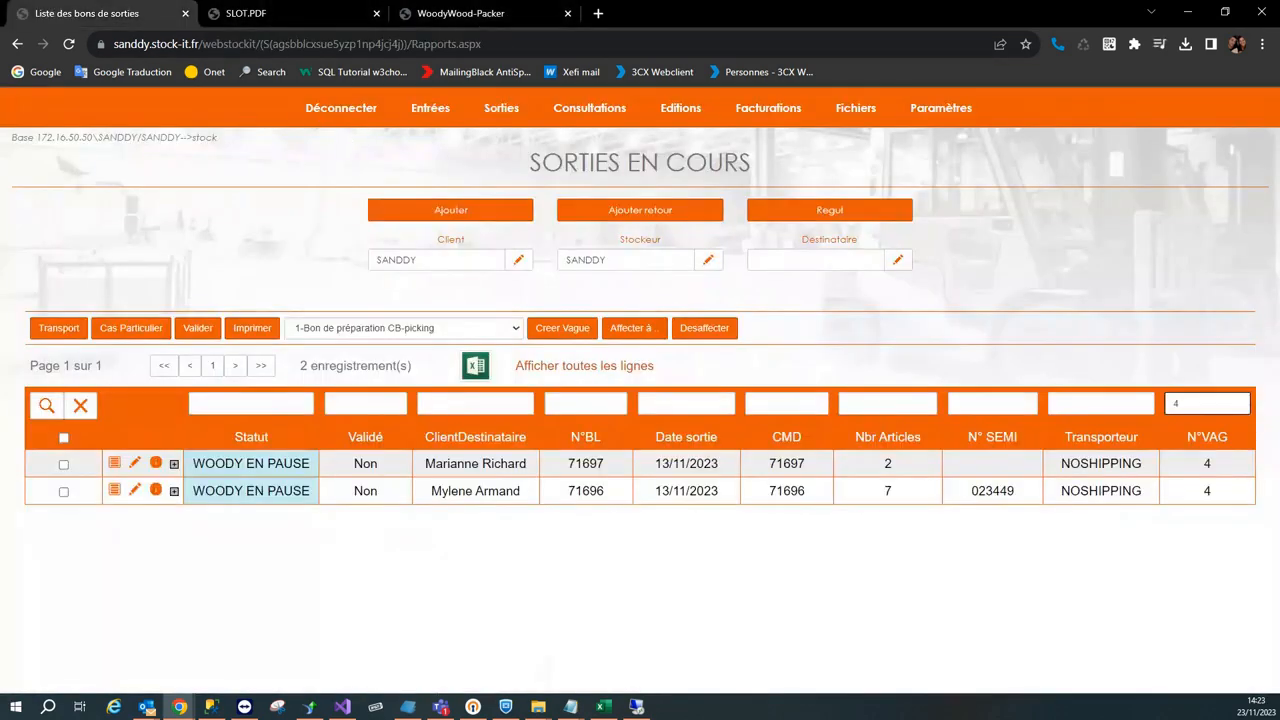